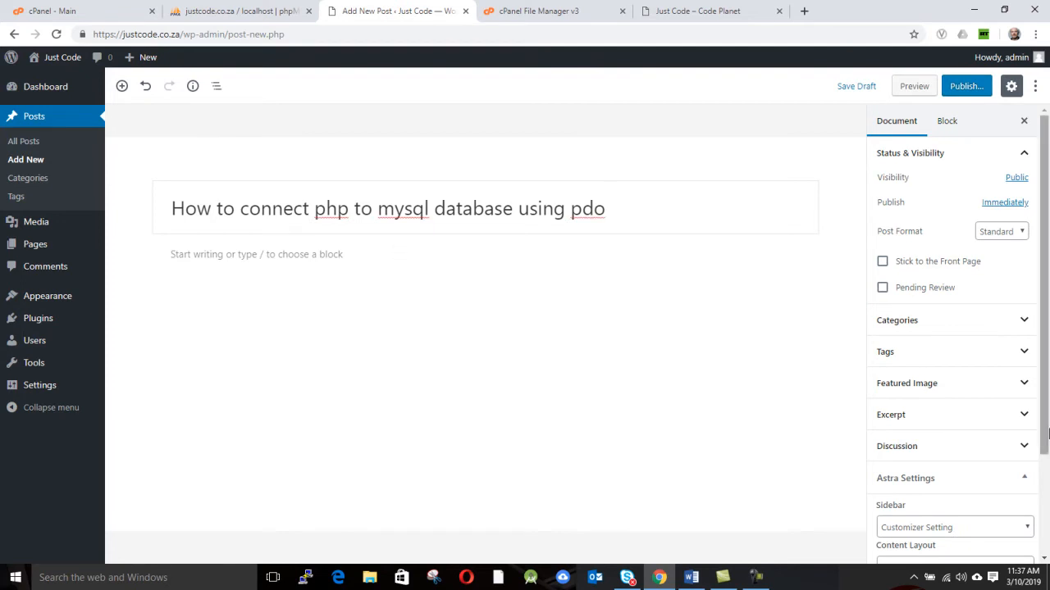
Copy the PHP introduction and PDO connection code, up to the closing ?> tag, from the Word document.
{"action": "left_click", "coordinate": [691, 578]}
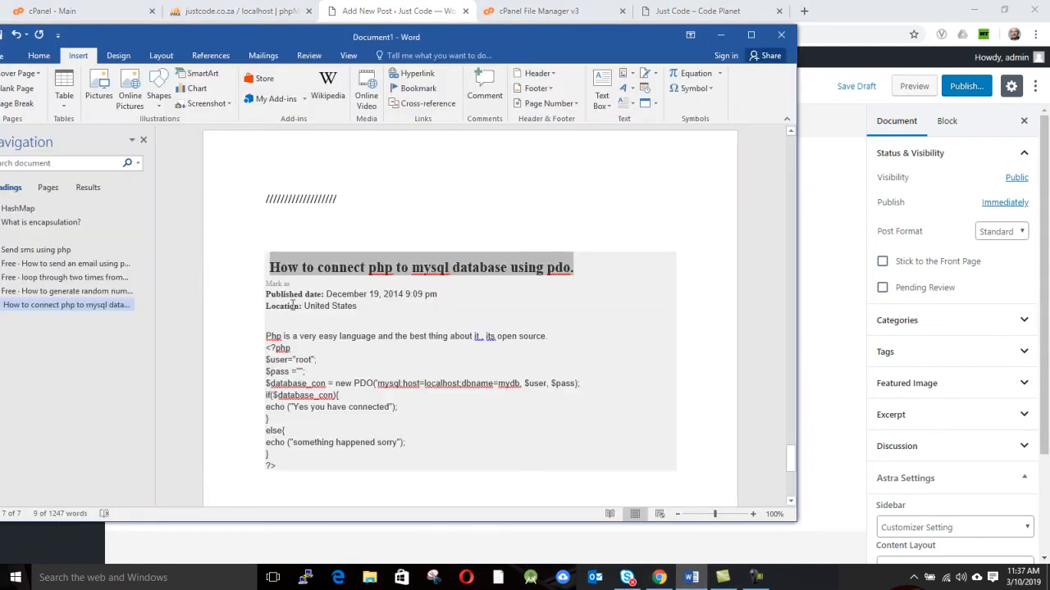
{"action": "left_click_drag", "start_coordinate": [264, 294], "coordinate": [354, 365]}
{"action": "left_click_drag", "start_coordinate": [267, 320], "coordinate": [312, 474]}
{"action": "right_click", "coordinate": [305, 400]}
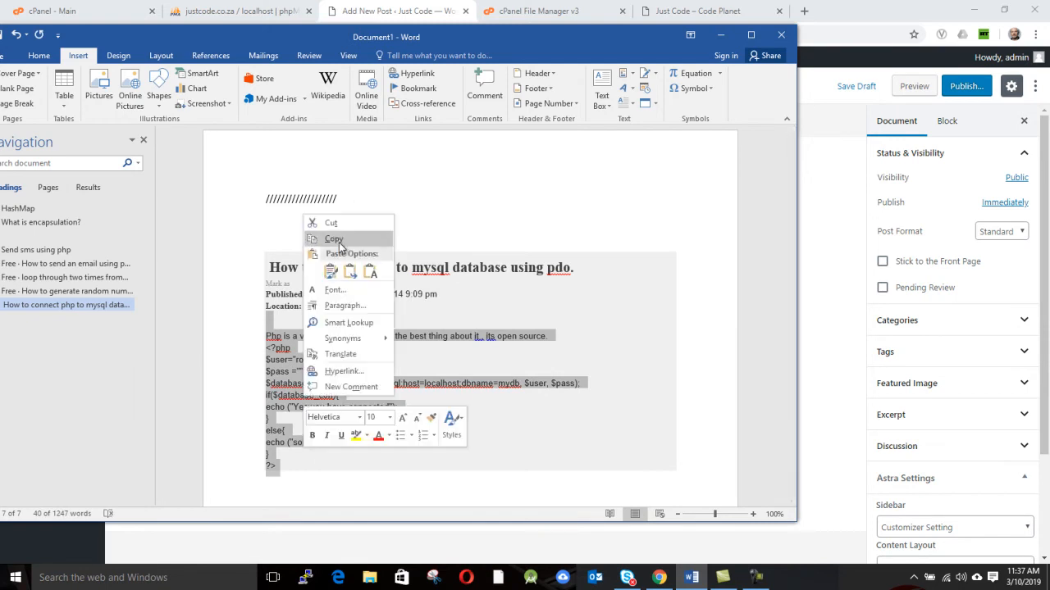
{"action": "left_click", "coordinate": [339, 238]}
{"action": "left_click", "coordinate": [720, 34]}
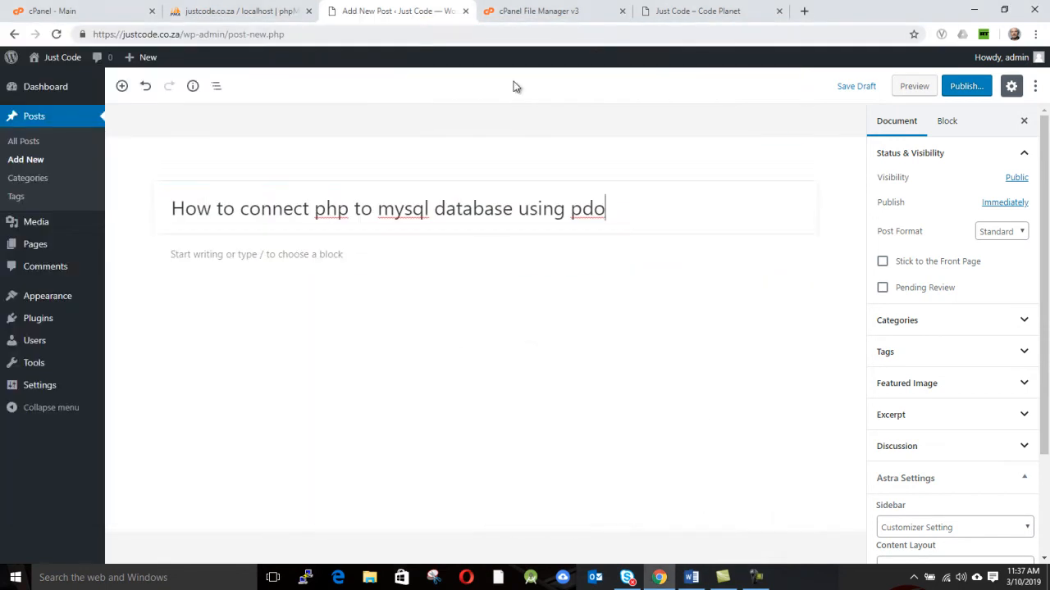
Paste the copied text and code into the body of the WordPress post "How to connect php to mysql database using pdo".
{"action": "left_click", "coordinate": [280, 256]}
{"action": "right_click", "coordinate": [281, 255]}
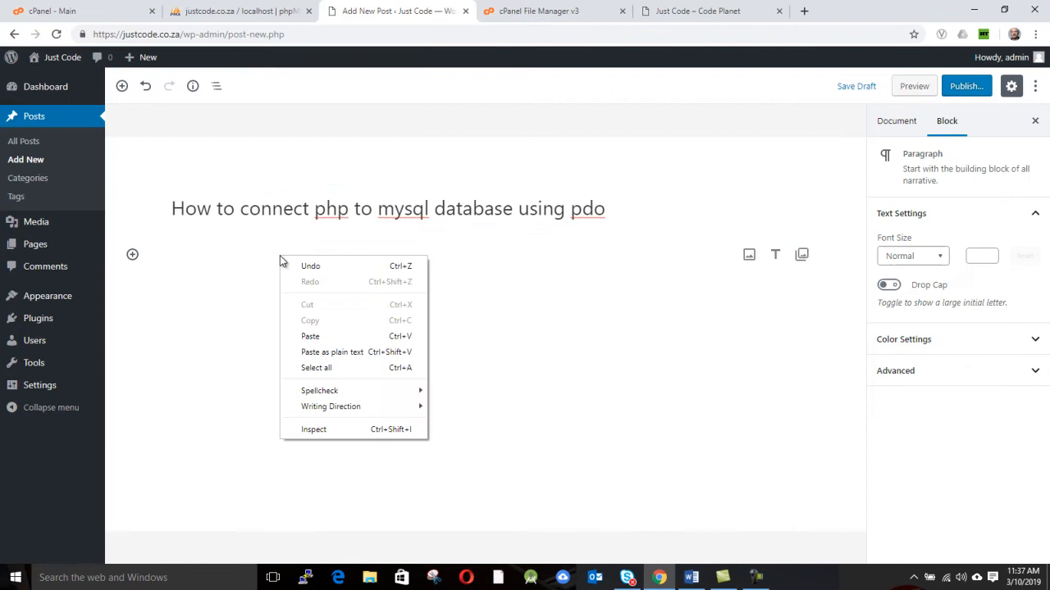
{"action": "left_click", "coordinate": [321, 336]}
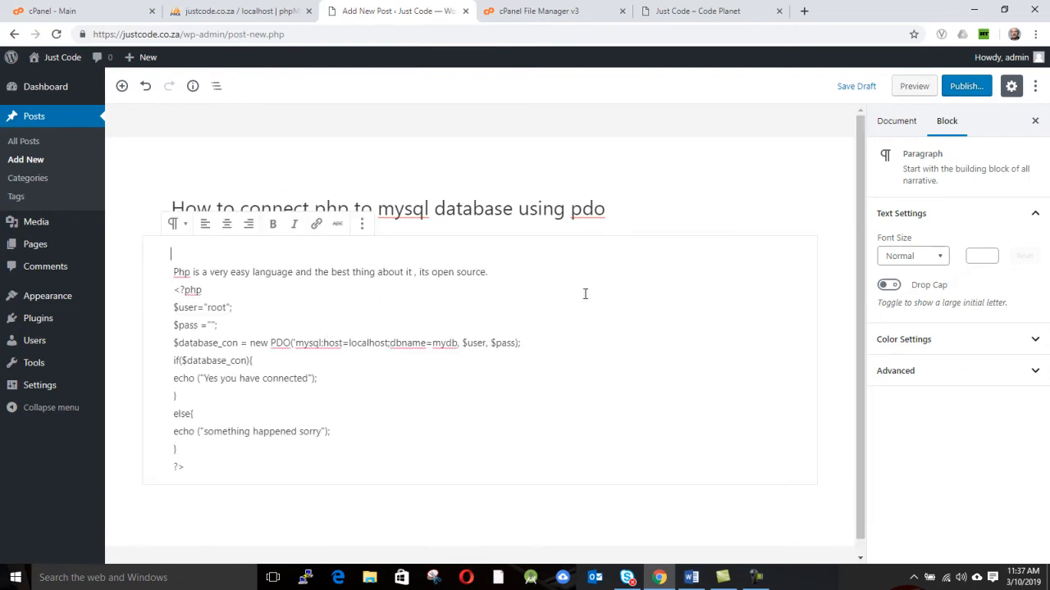
Review the pasted content and publish the post immediately with public visibility.
{"action": "left_click", "coordinate": [756, 578]}
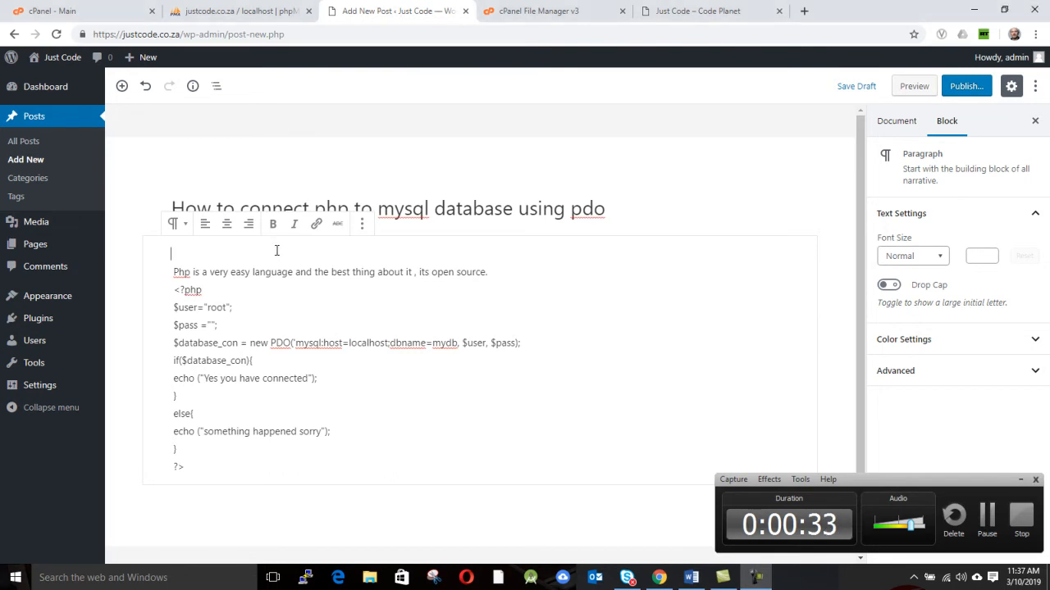
{"action": "scroll", "coordinate": [558, 265], "scroll_direction": "down", "scroll_amount": 1}
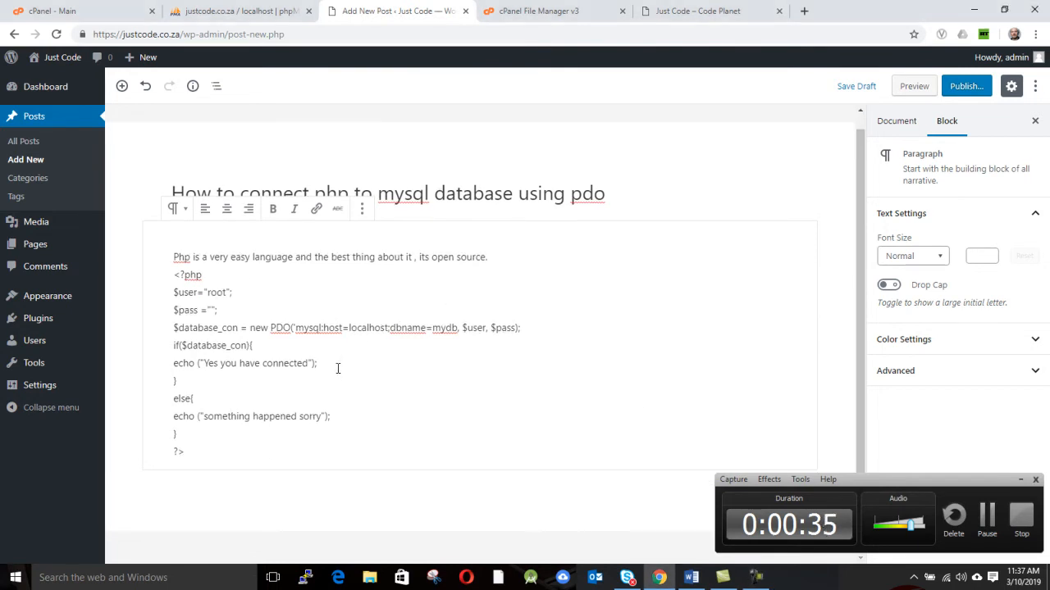
{"action": "scroll", "coordinate": [328, 328], "scroll_direction": "up", "scroll_amount": 1}
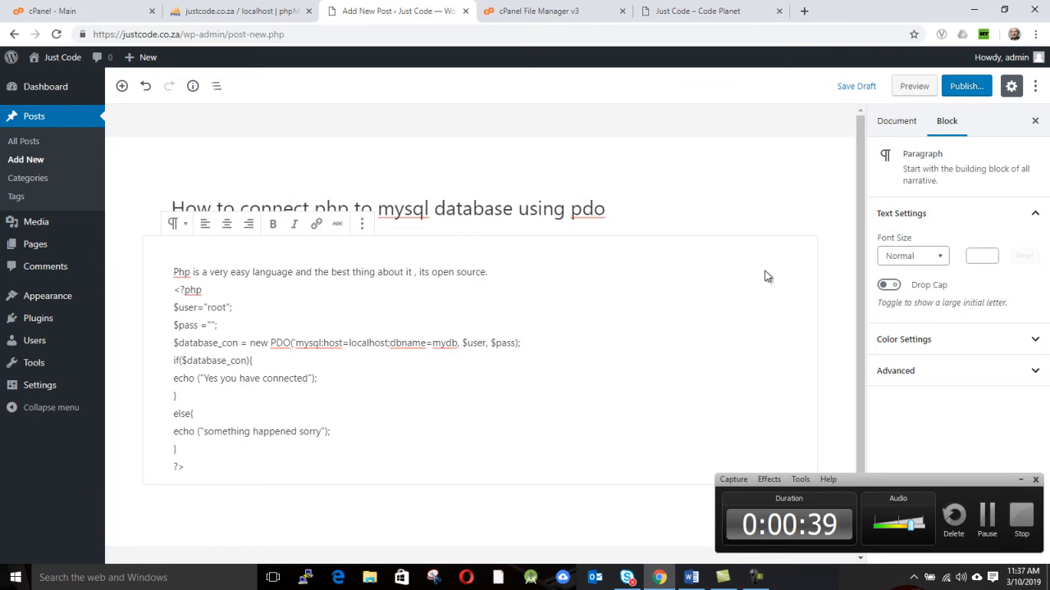
{"action": "scroll", "coordinate": [787, 254], "scroll_direction": "down", "scroll_amount": 1}
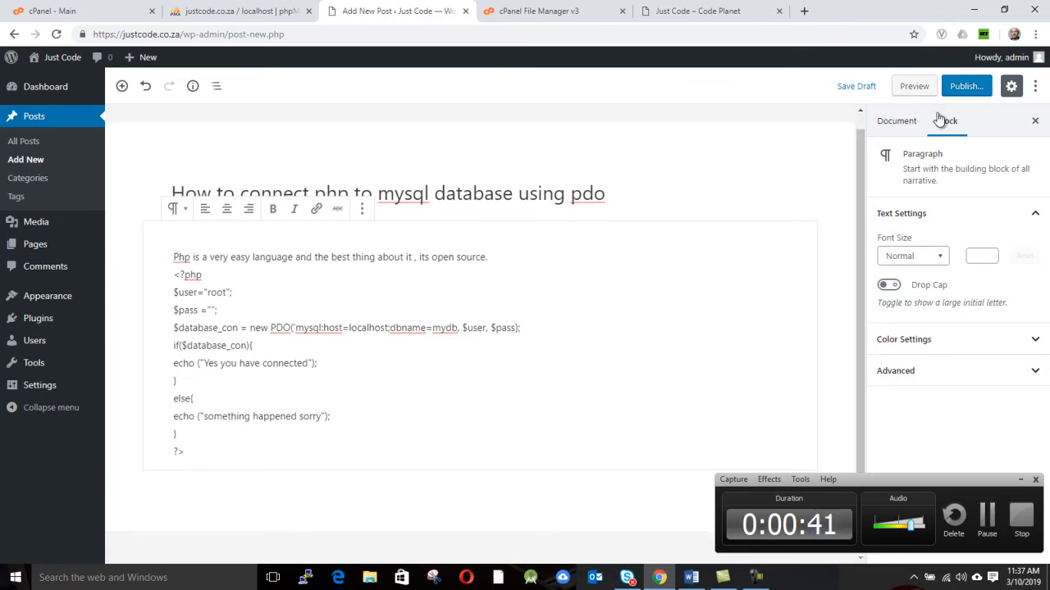
{"action": "left_click", "coordinate": [963, 85]}
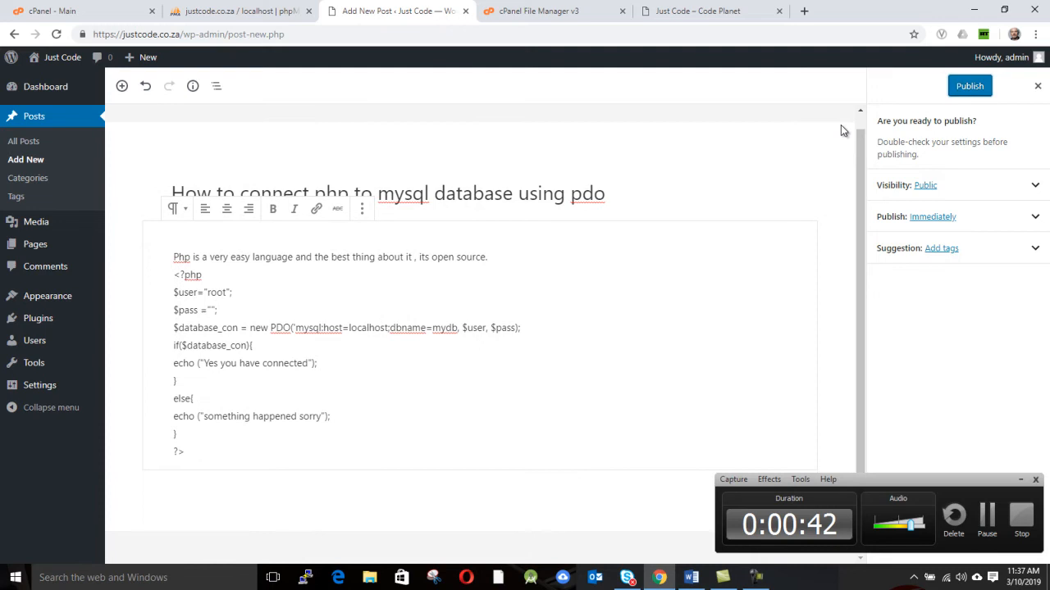
{"action": "left_click", "coordinate": [969, 86]}
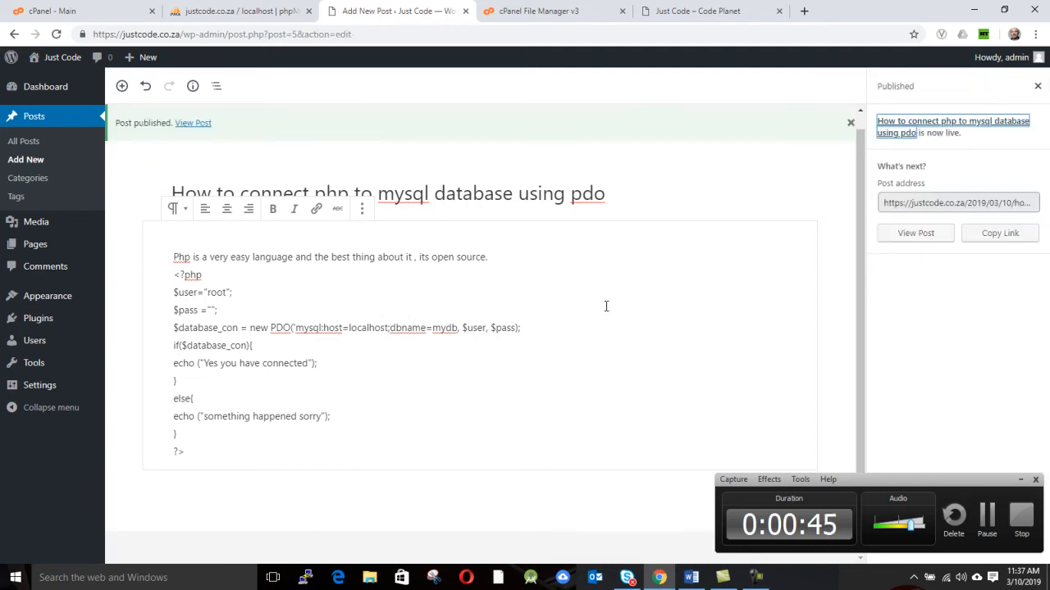
{"action": "left_click", "coordinate": [232, 161]}
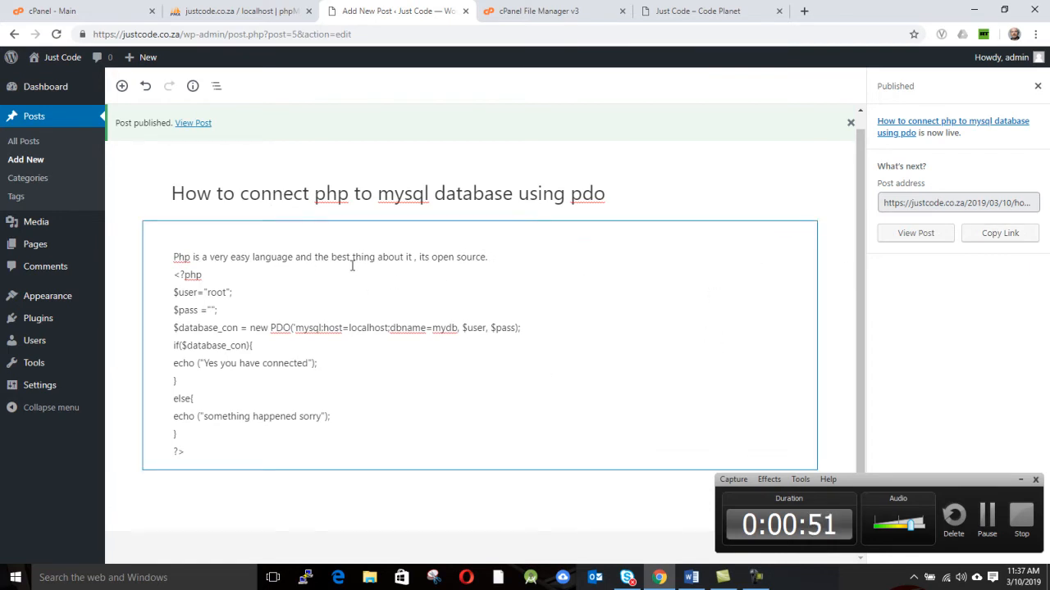
Reload the justcode.co.za home page and examine how the new post is displayed.
{"action": "left_click", "coordinate": [712, 16]}
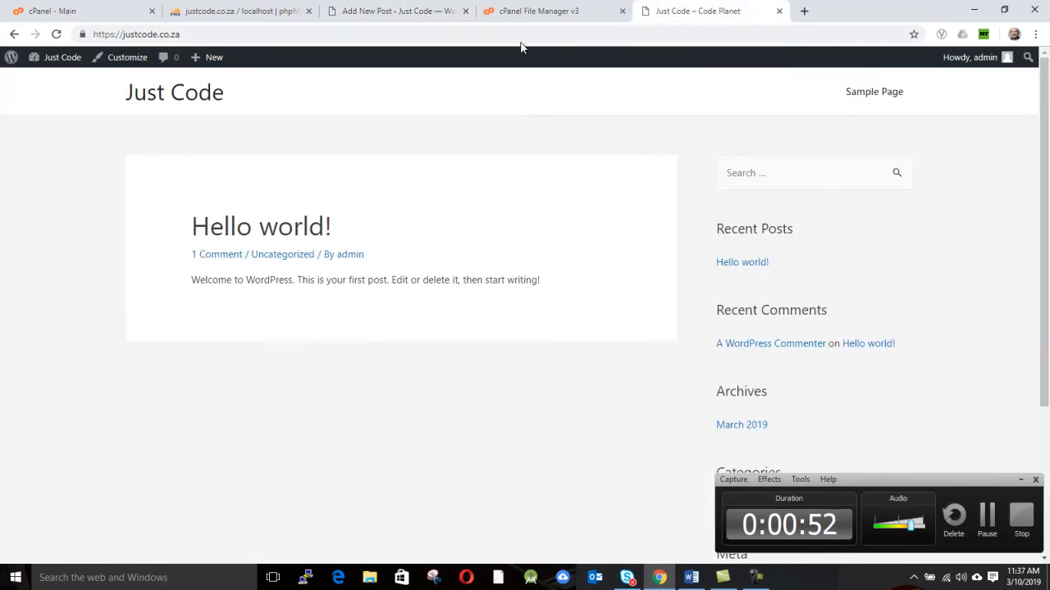
{"action": "left_click", "coordinate": [282, 34]}
{"action": "key", "text": "Return"}
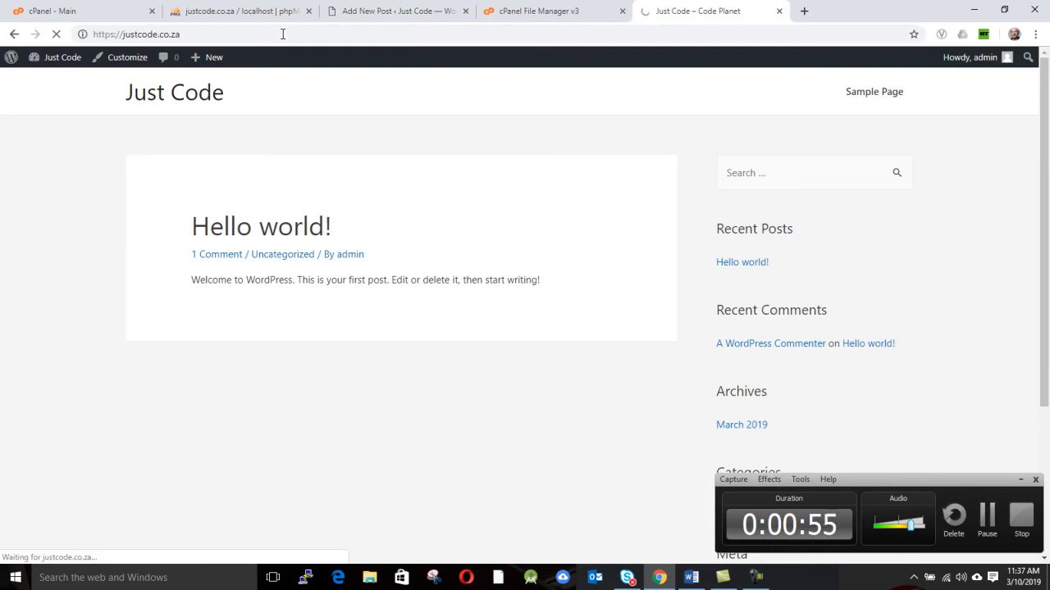
{"action": "scroll", "coordinate": [426, 271], "scroll_direction": "down", "scroll_amount": 2}
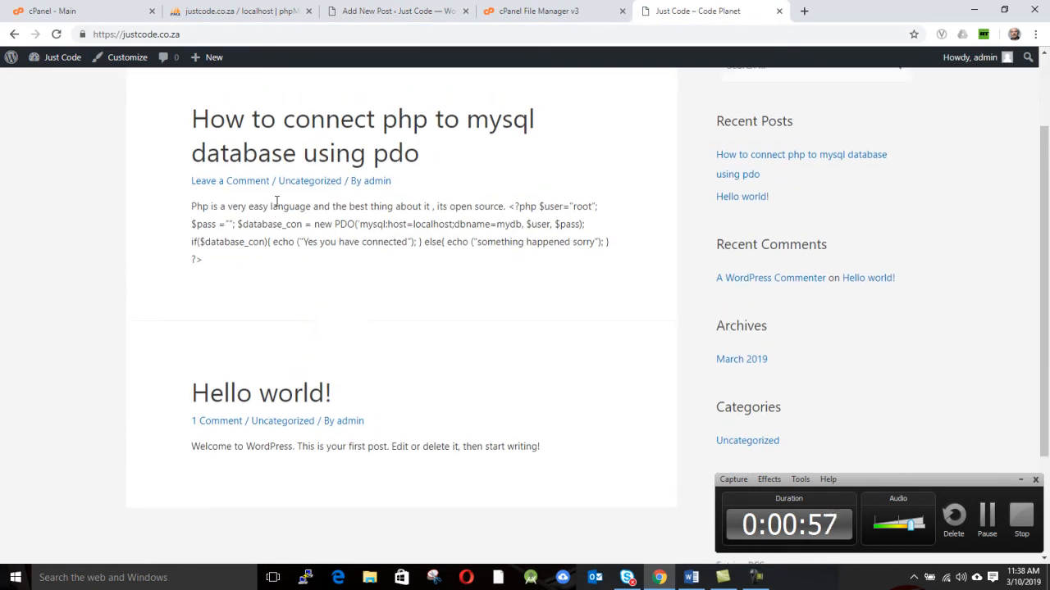
{"action": "scroll", "coordinate": [213, 328], "scroll_direction": "up", "scroll_amount": 2}
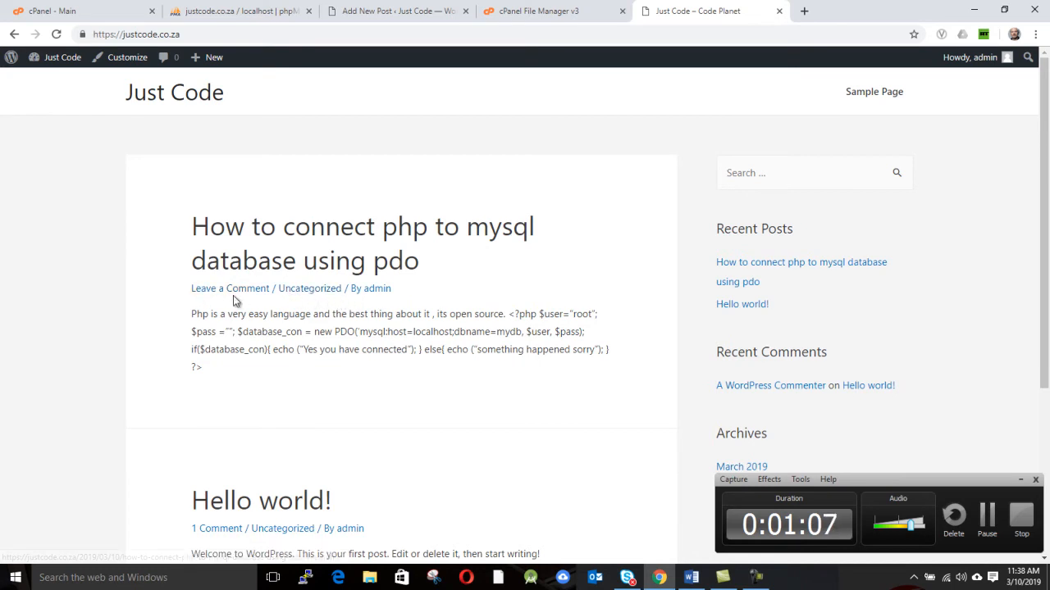
{"action": "scroll", "coordinate": [420, 305], "scroll_direction": "down", "scroll_amount": 3}
{"action": "scroll", "coordinate": [420, 304], "scroll_direction": "up", "scroll_amount": 3}
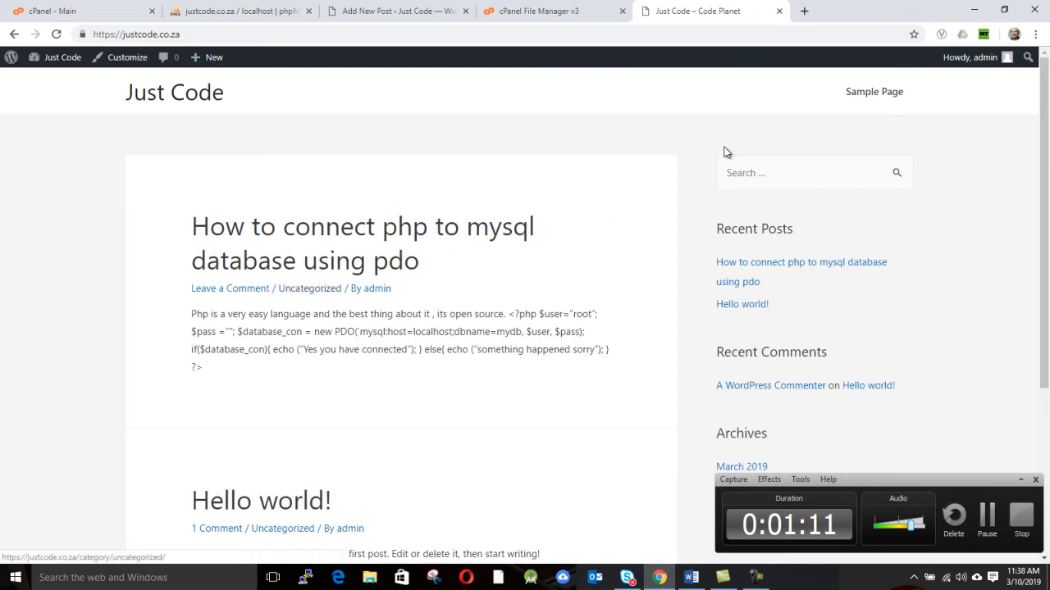
{"action": "left_click", "coordinate": [542, 10]}
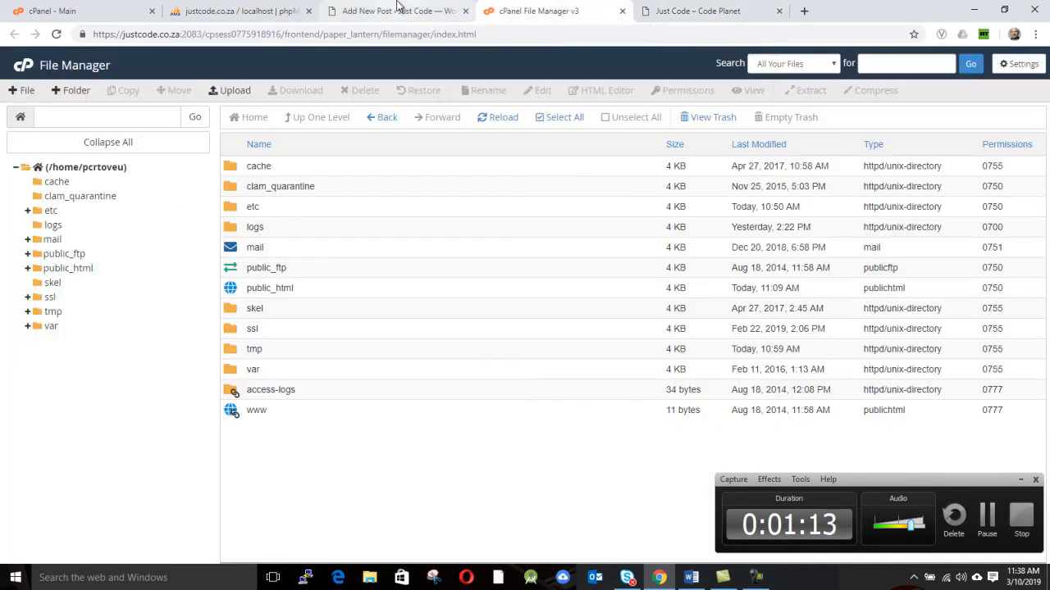
{"action": "left_click", "coordinate": [394, 10]}
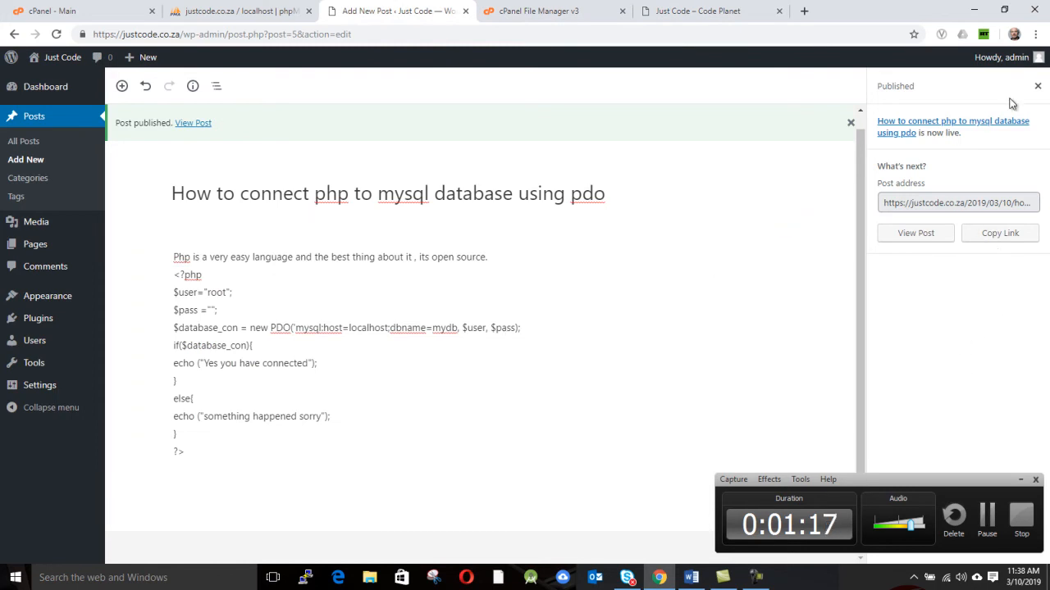
{"action": "left_click", "coordinate": [738, 11]}
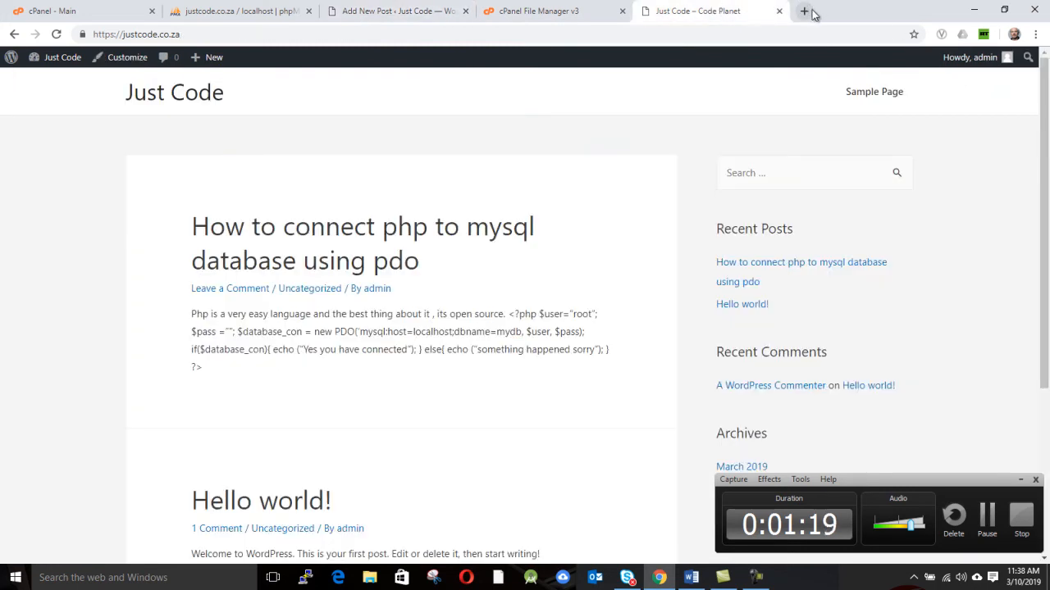
Open Google in a new browser tab and search for "php" images.
{"action": "left_click", "coordinate": [804, 11]}
{"action": "type", "text": "google.com"}
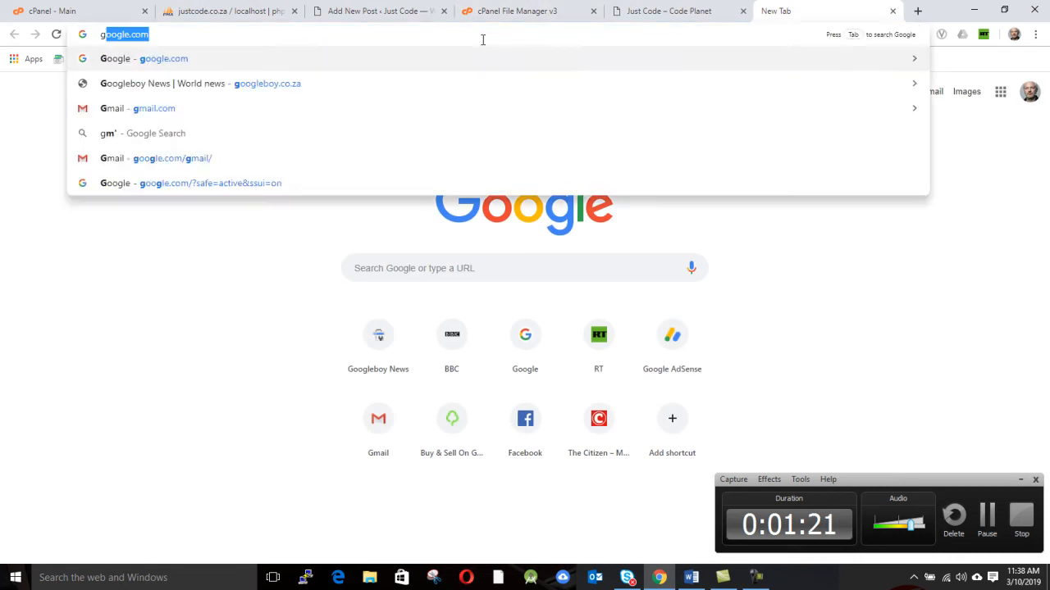
{"action": "key", "text": "Down"}
{"action": "key", "text": "Down"}
{"action": "key", "text": "Down"}
{"action": "key", "text": "Return"}
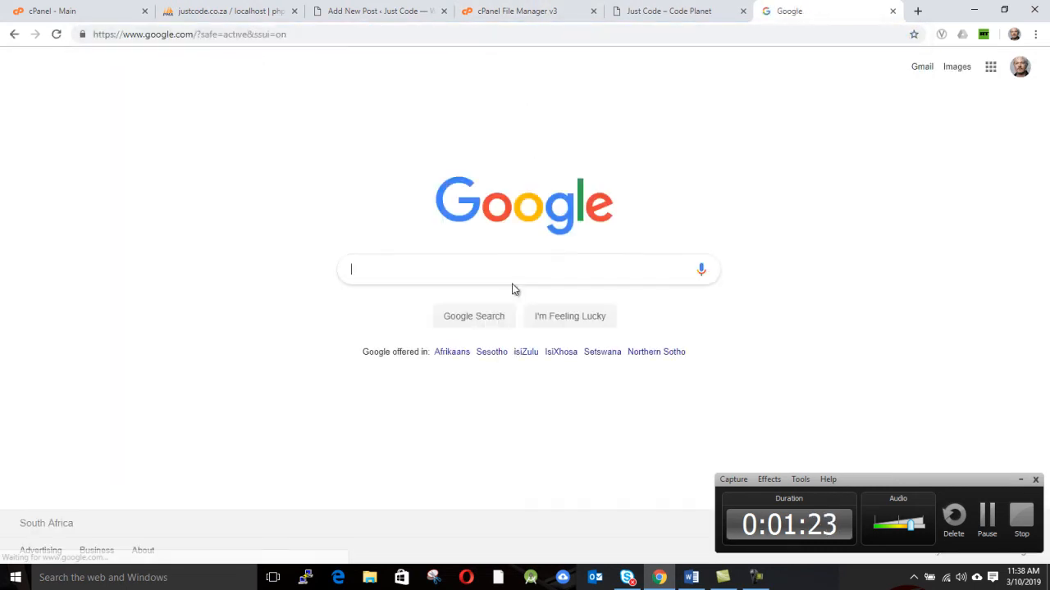
{"action": "type", "text": "php"}
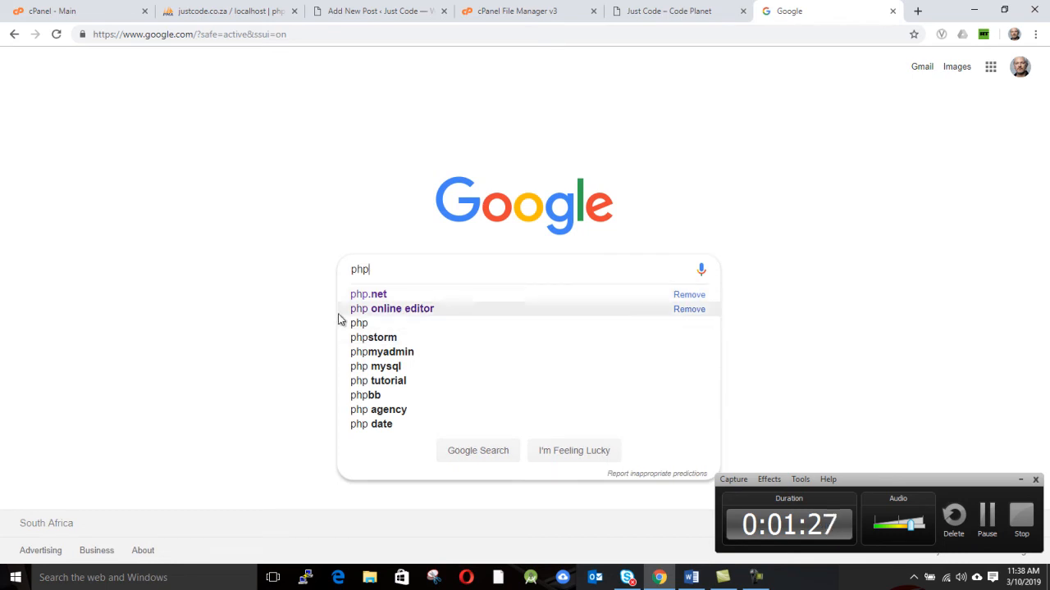
{"action": "left_click", "coordinate": [373, 325]}
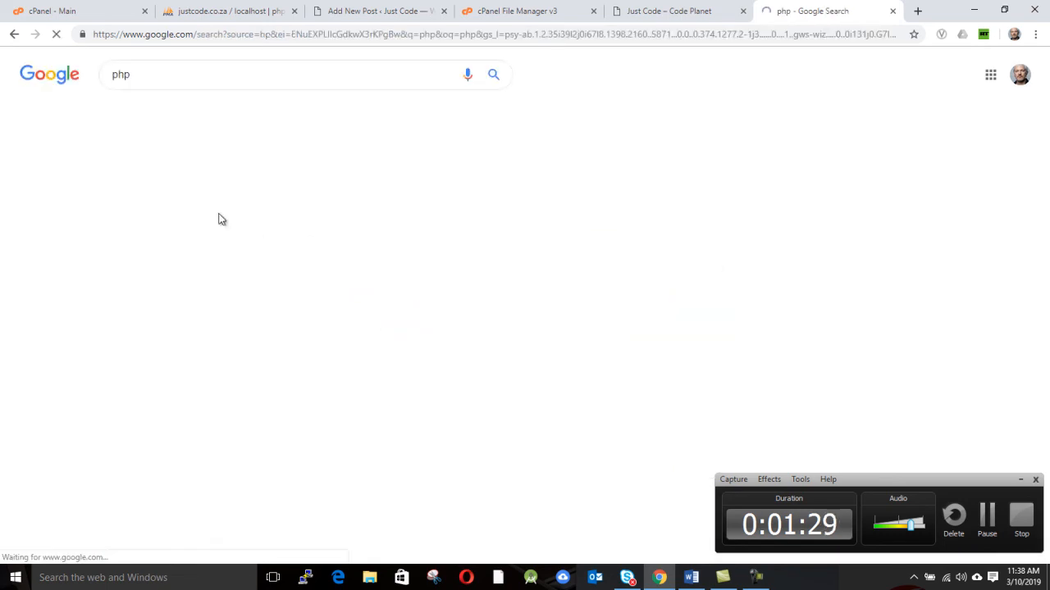
{"action": "left_click", "coordinate": [154, 115]}
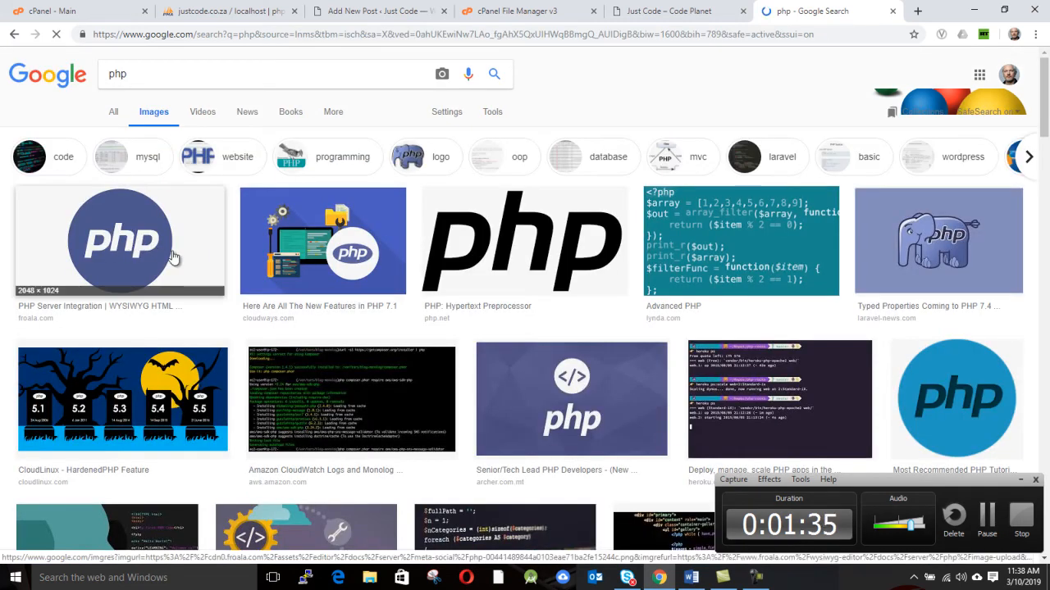
Save the round blue php logo from the hackr.io result to the Desktop as a PNG named php.
{"action": "scroll", "coordinate": [615, 367], "scroll_direction": "down", "scroll_amount": 3}
{"action": "scroll", "coordinate": [615, 368], "scroll_direction": "up", "scroll_amount": 1}
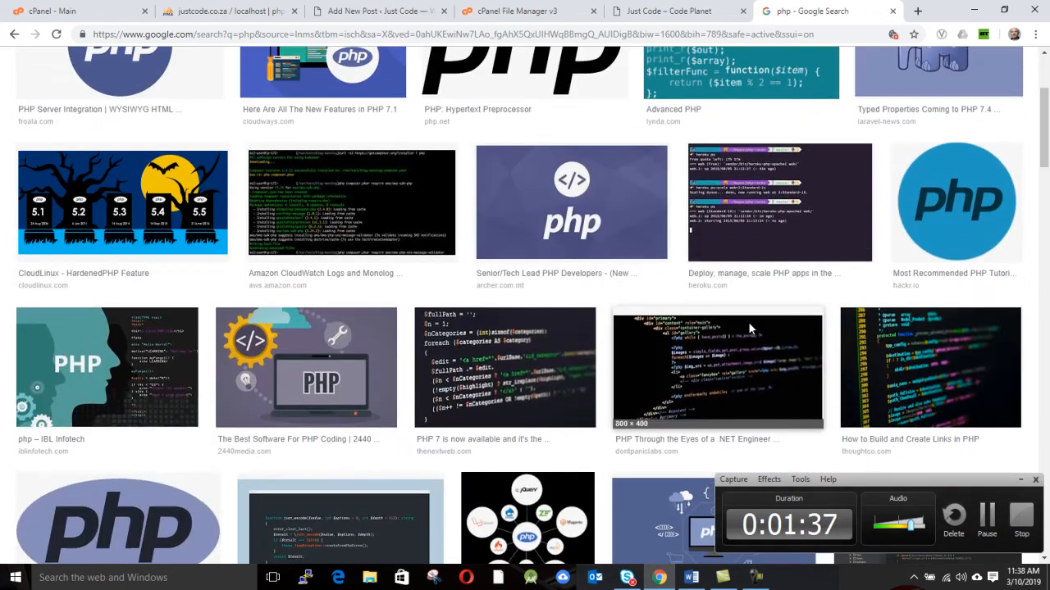
{"action": "right_click", "coordinate": [949, 201]}
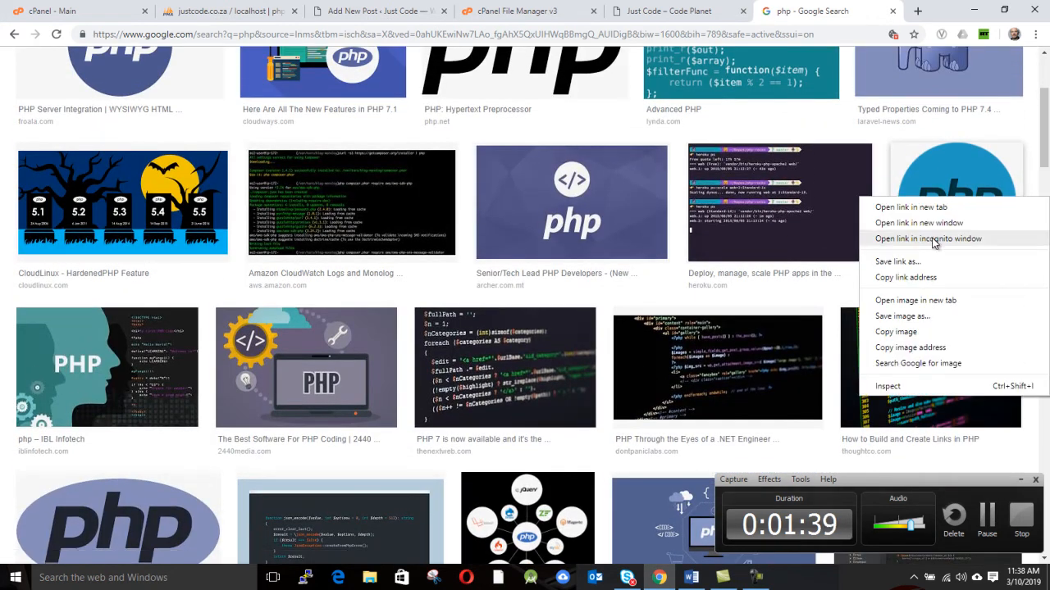
{"action": "left_click", "coordinate": [918, 317]}
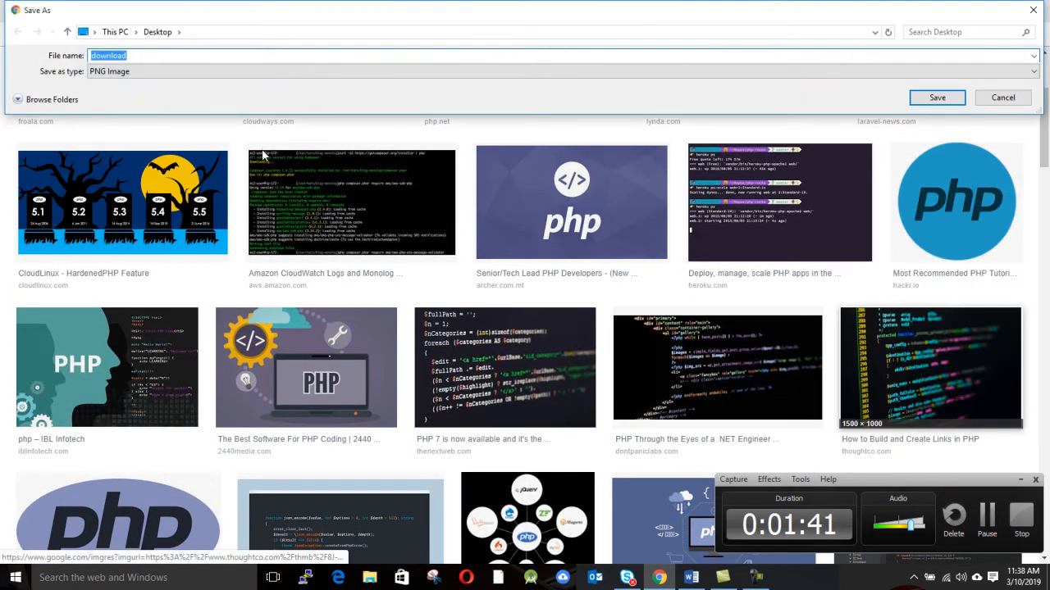
{"action": "type", "text": "php"}
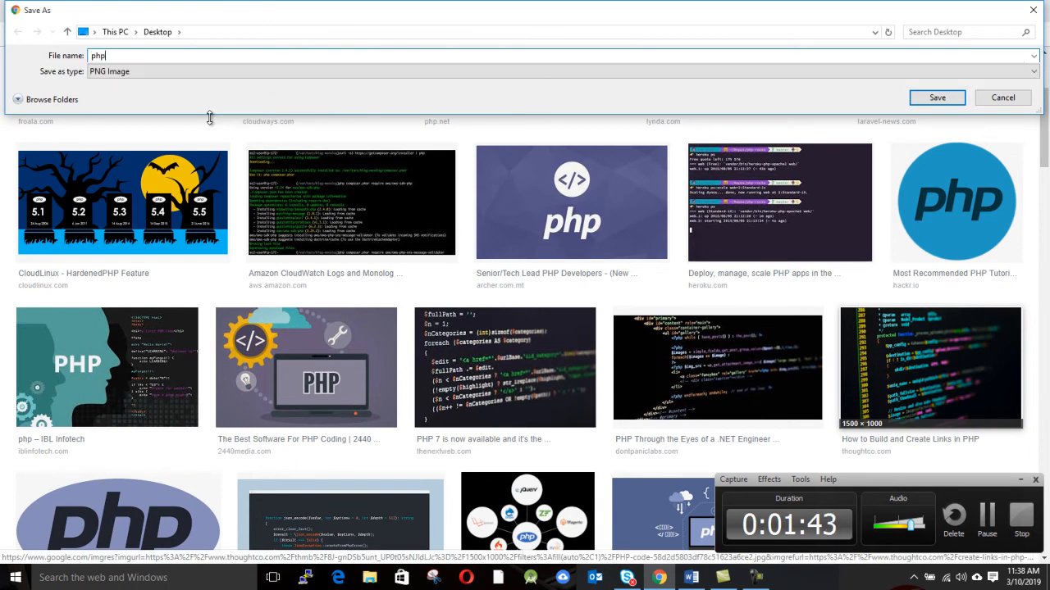
{"action": "left_click", "coordinate": [935, 99]}
Return to the post editor, dismiss the publish confirmation, and examine the post's document and block settings, including Featured Image and Astra Settings.
{"action": "left_click", "coordinate": [373, 12]}
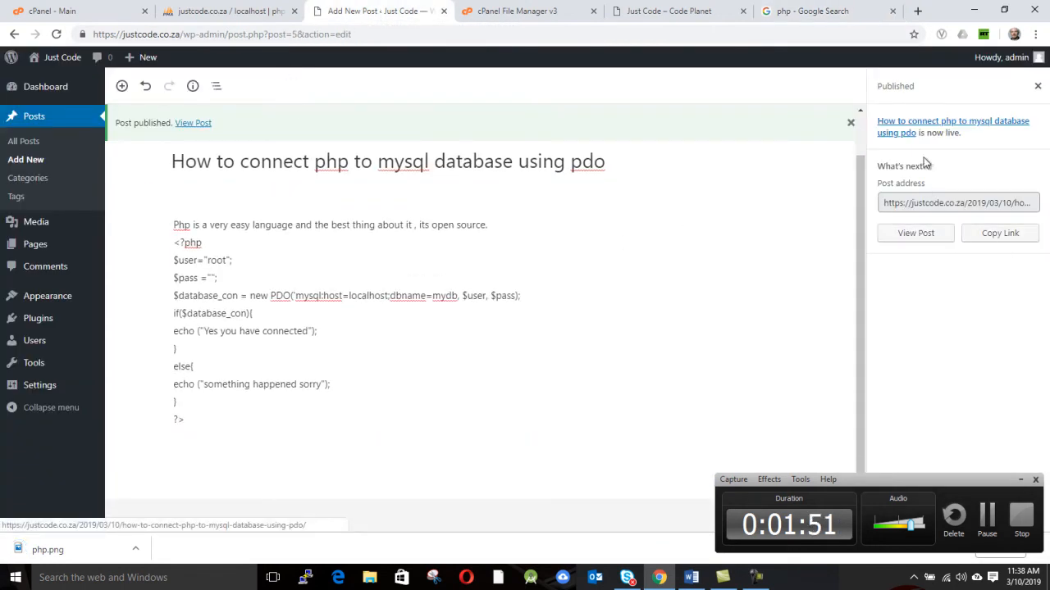
{"action": "left_click", "coordinate": [1038, 85]}
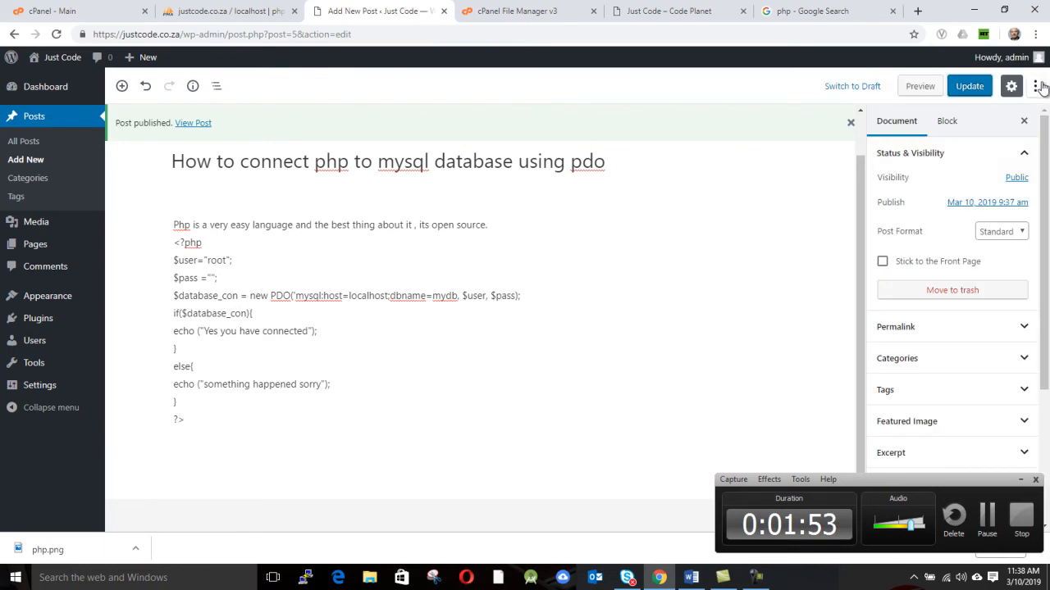
{"action": "scroll", "coordinate": [953, 277], "scroll_direction": "down", "scroll_amount": 3}
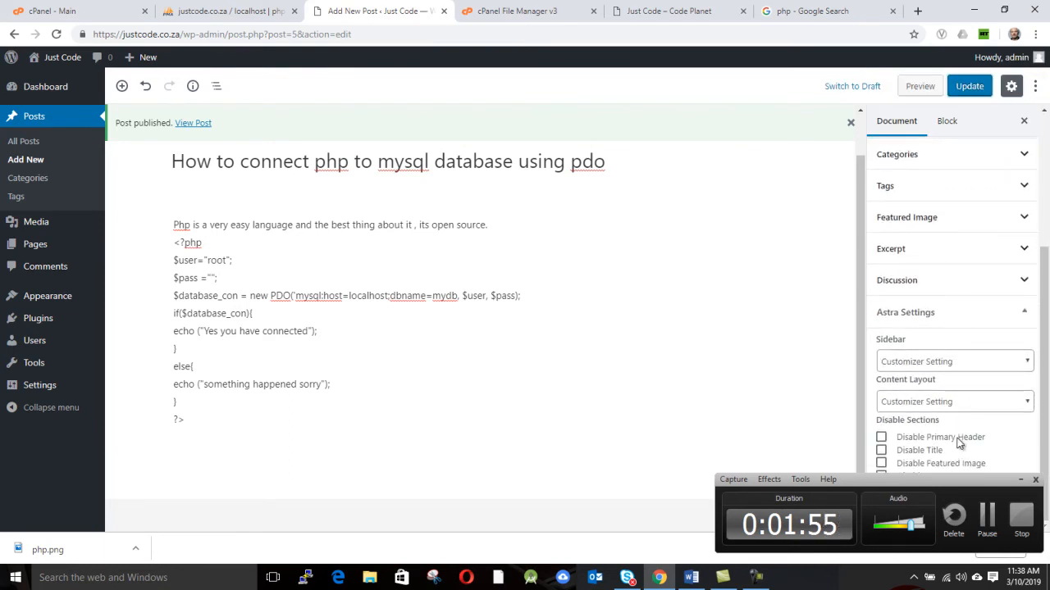
{"action": "left_click_drag", "start_coordinate": [1007, 486], "coordinate": [820, 509]}
{"action": "scroll", "coordinate": [945, 429], "scroll_direction": "up", "scroll_amount": 3}
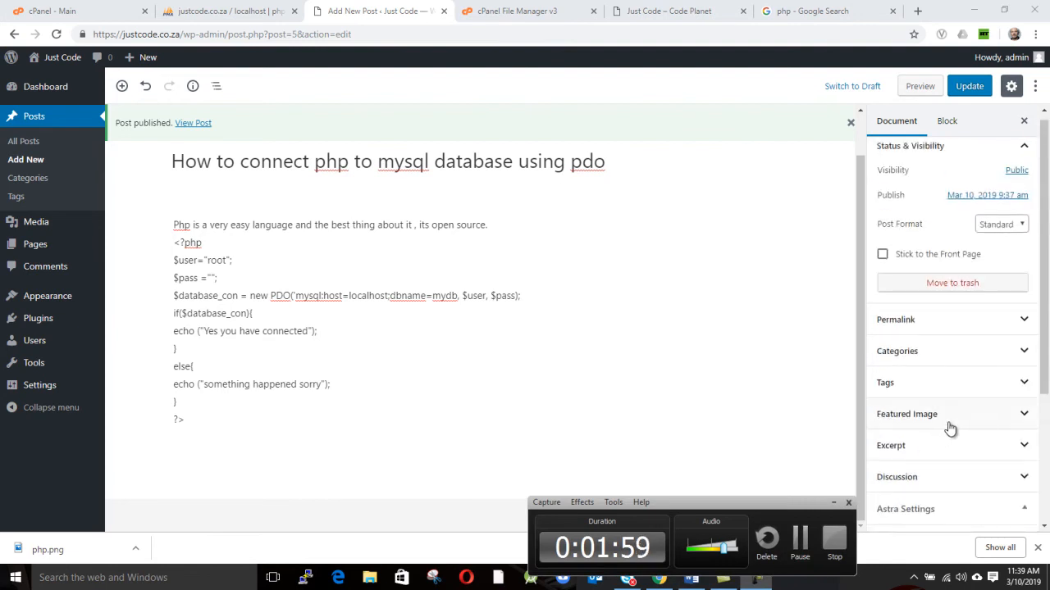
{"action": "scroll", "coordinate": [956, 428], "scroll_direction": "down", "scroll_amount": 1}
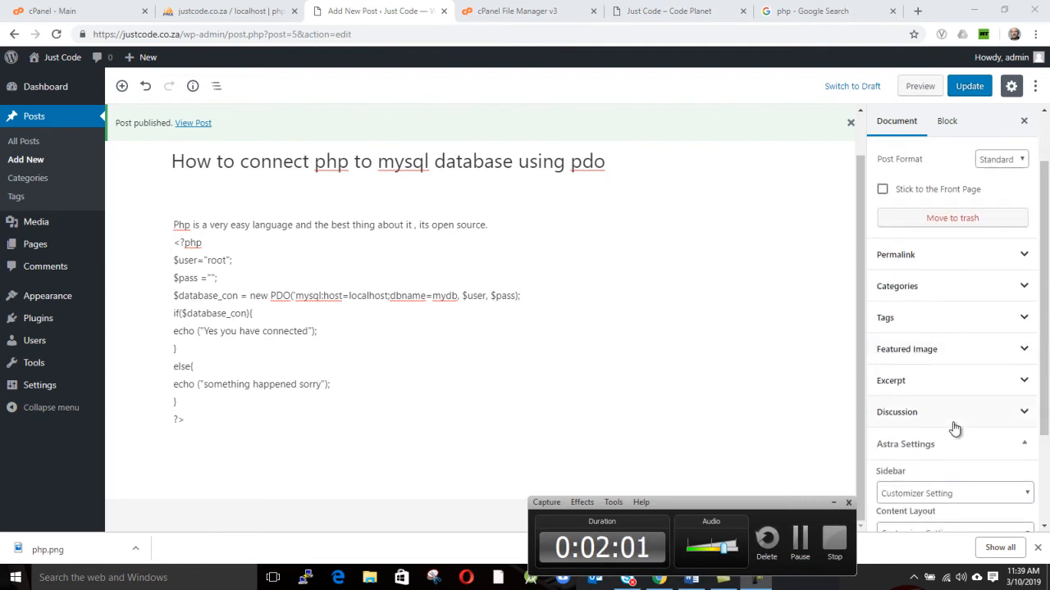
{"action": "scroll", "coordinate": [955, 428], "scroll_direction": "up", "scroll_amount": 1}
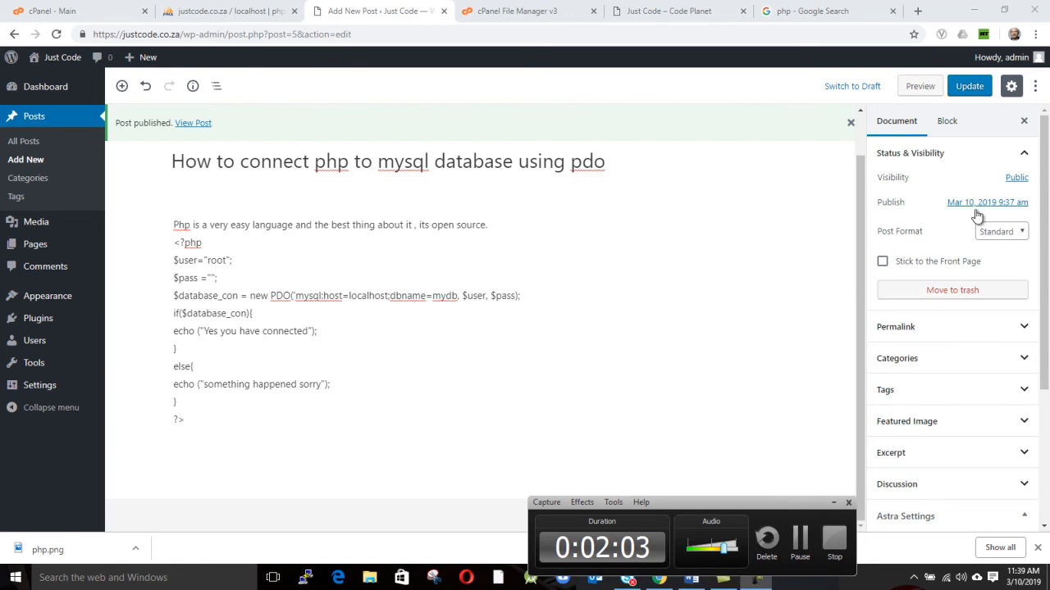
{"action": "left_click", "coordinate": [947, 123]}
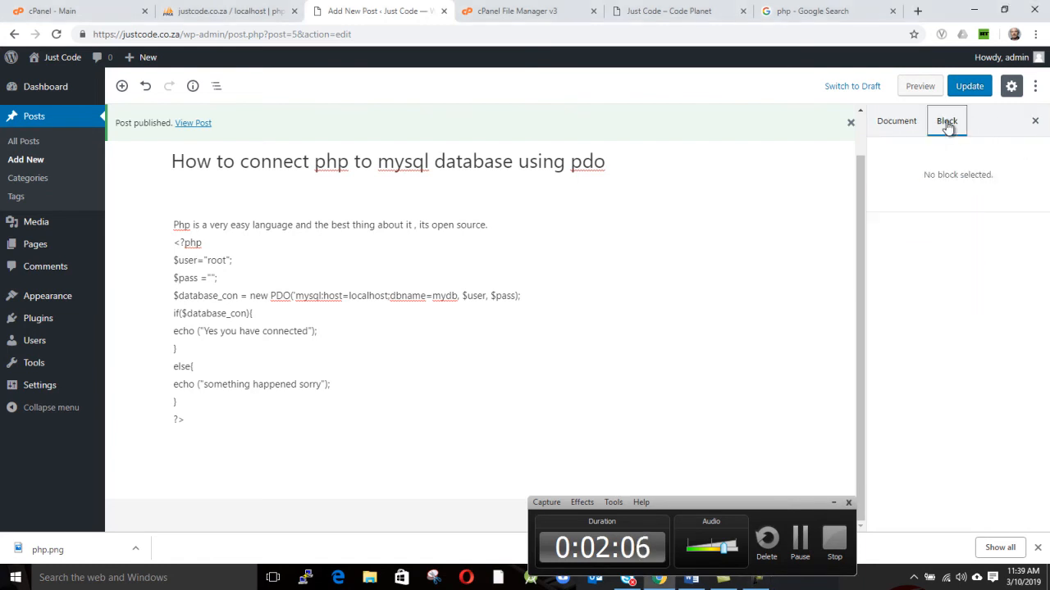
{"action": "left_click", "coordinate": [900, 124]}
{"action": "scroll", "coordinate": [989, 290], "scroll_direction": "down", "scroll_amount": 3}
{"action": "scroll", "coordinate": [989, 291], "scroll_direction": "up", "scroll_amount": 3}
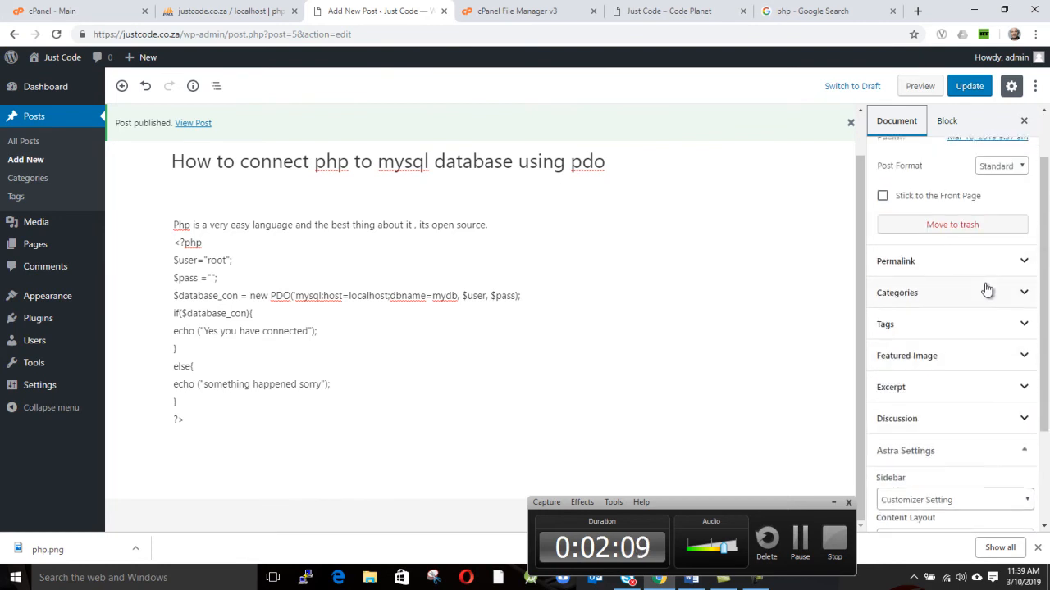
{"action": "scroll", "coordinate": [987, 284], "scroll_direction": "down", "scroll_amount": 3}
{"action": "scroll", "coordinate": [987, 287], "scroll_direction": "down", "scroll_amount": 2}
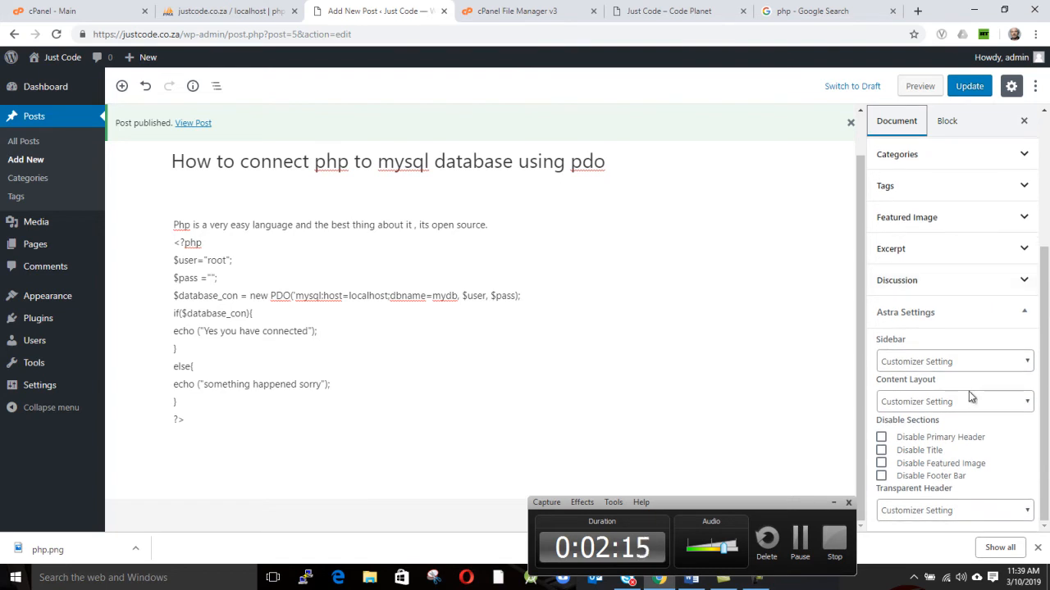
{"action": "scroll", "coordinate": [300, 284], "scroll_direction": "up", "scroll_amount": 1}
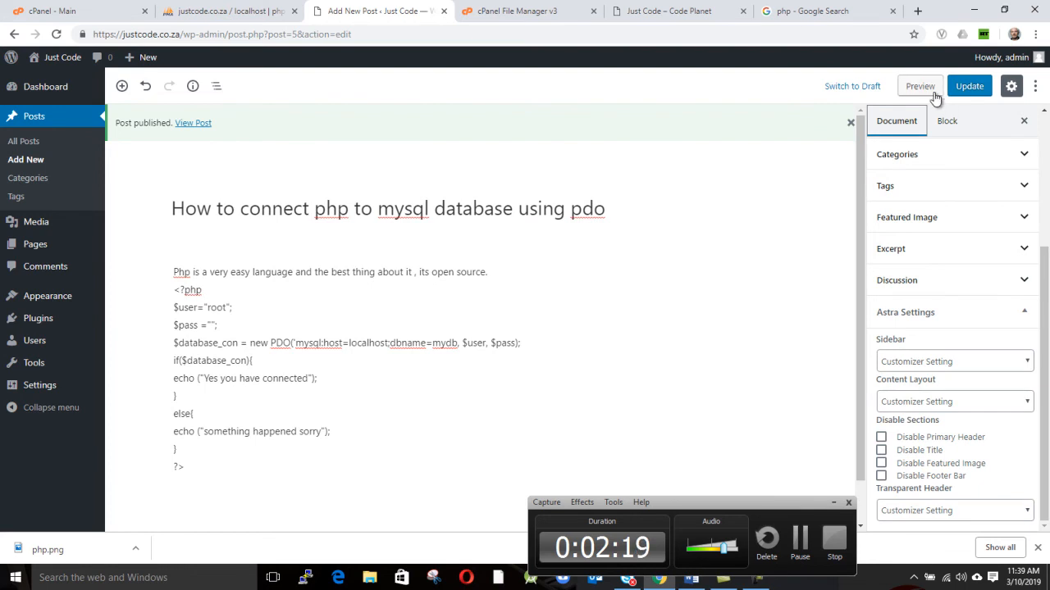
Update the published PHP-to-MySQL post and hide the settings sidebar to review its content at full width.
{"action": "left_click", "coordinate": [968, 87]}
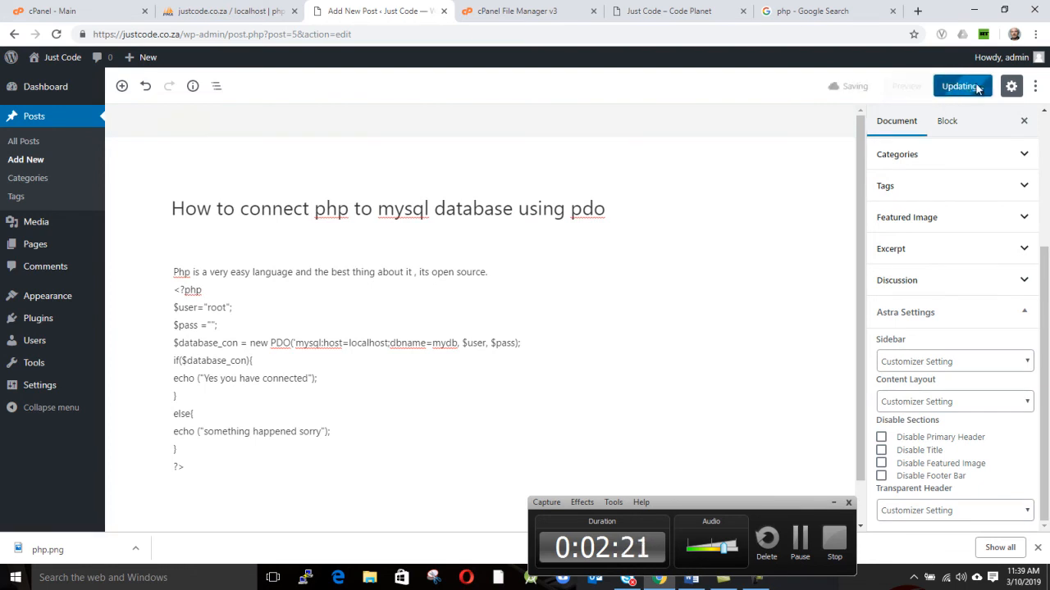
{"action": "left_click", "coordinate": [1011, 86]}
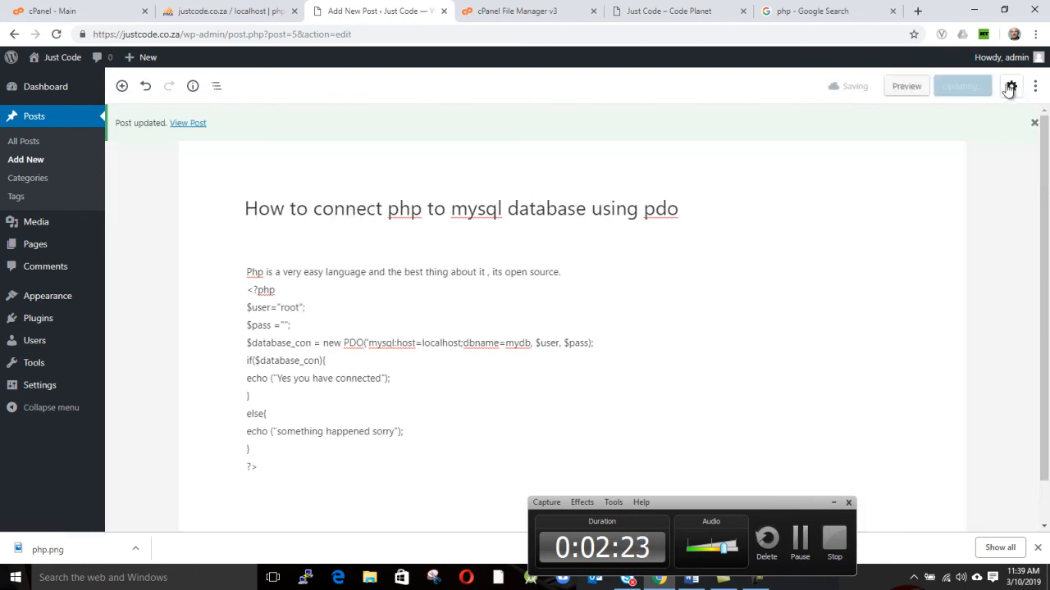
{"action": "scroll", "coordinate": [390, 295], "scroll_direction": "down", "scroll_amount": 1}
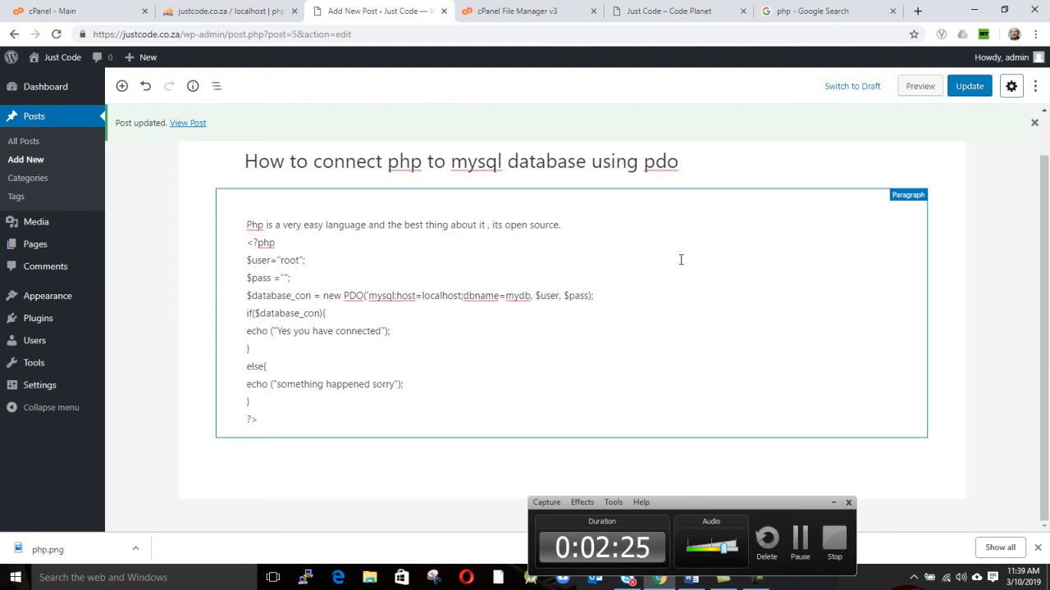
{"action": "scroll", "coordinate": [718, 259], "scroll_direction": "up", "scroll_amount": 1}
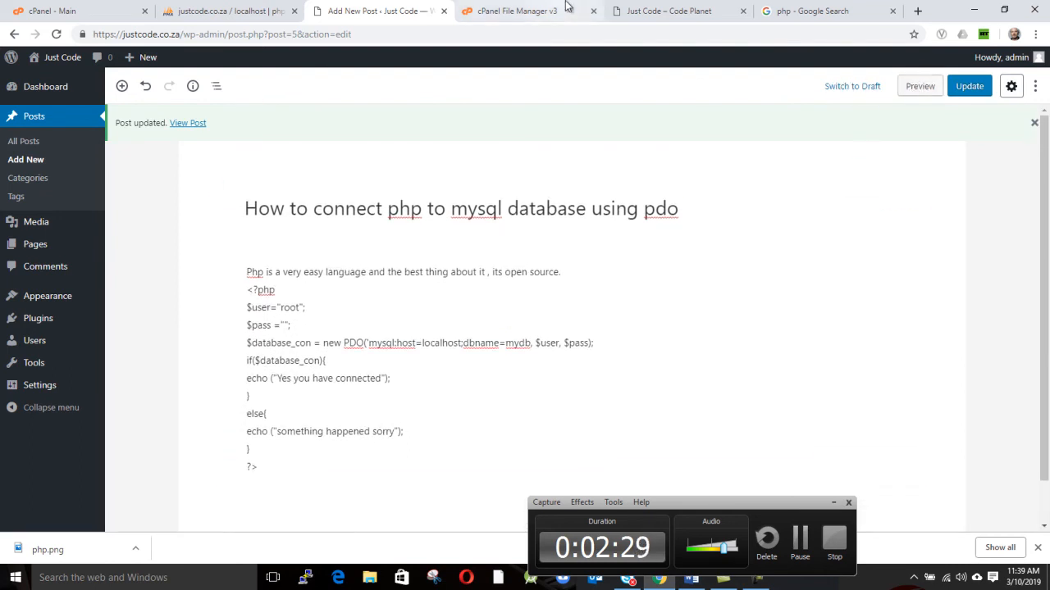
View the live page of the updated post and examine it down to the comment form.
{"action": "left_click", "coordinate": [201, 127]}
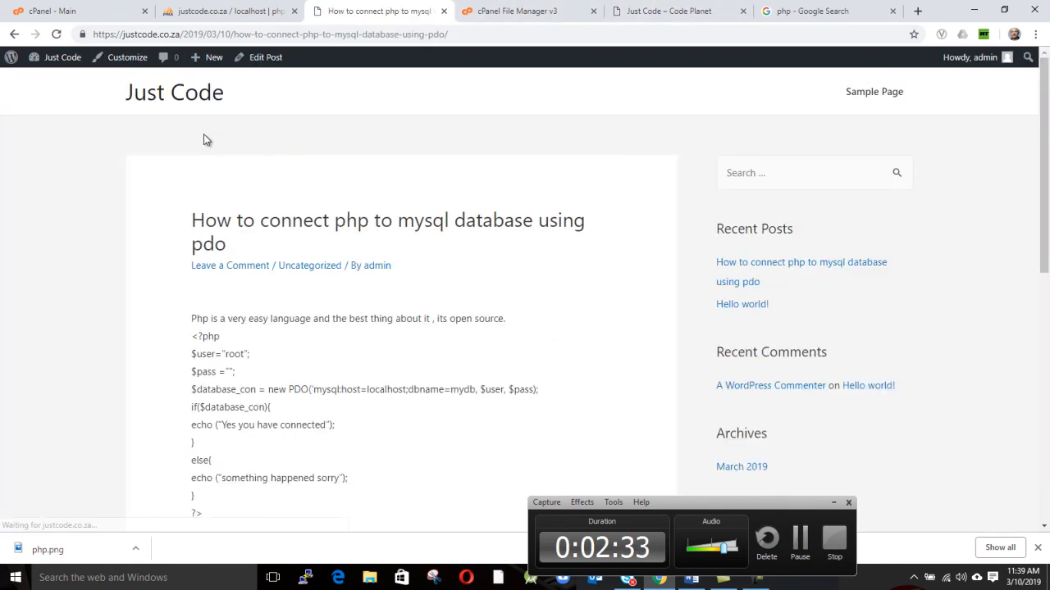
{"action": "scroll", "coordinate": [857, 236], "scroll_direction": "down", "scroll_amount": 7}
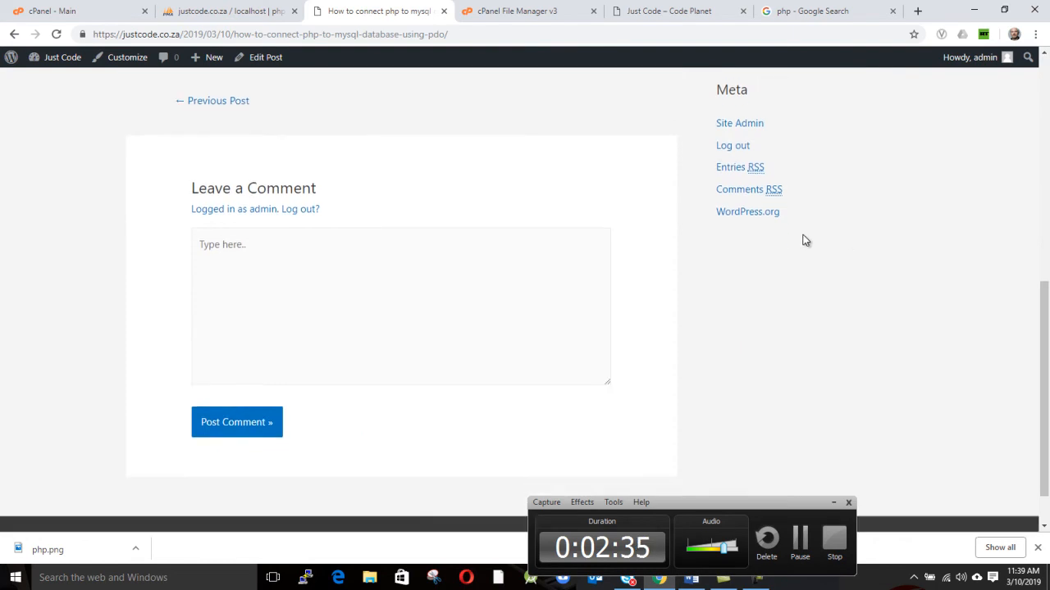
{"action": "scroll", "coordinate": [774, 238], "scroll_direction": "up", "scroll_amount": 2}
{"action": "scroll", "coordinate": [773, 236], "scroll_direction": "up", "scroll_amount": 5}
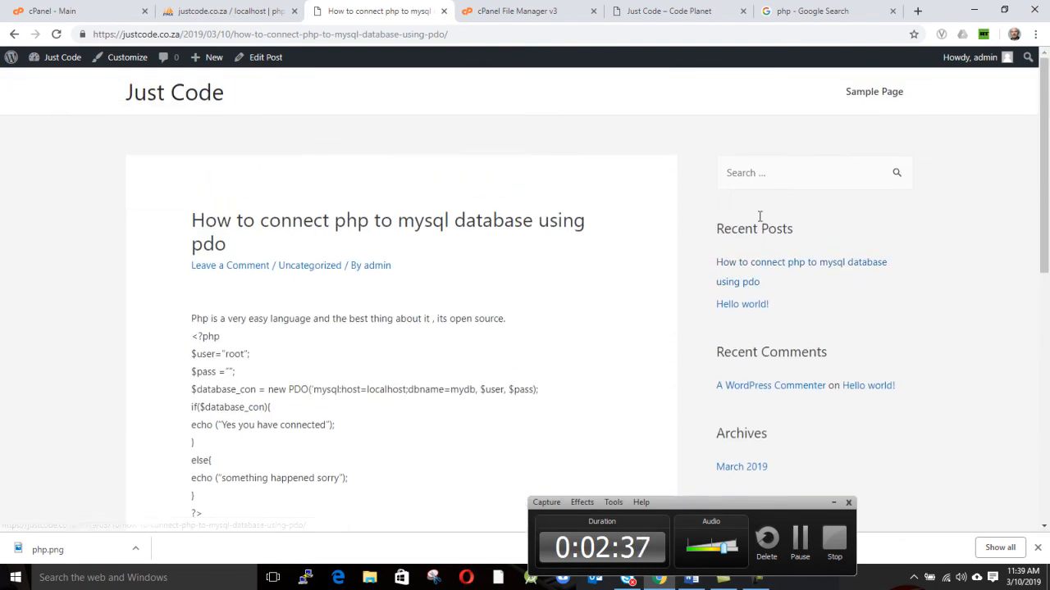
Reload the justcode.co.za home page and check how its post entries are listed.
{"action": "left_click", "coordinate": [683, 13]}
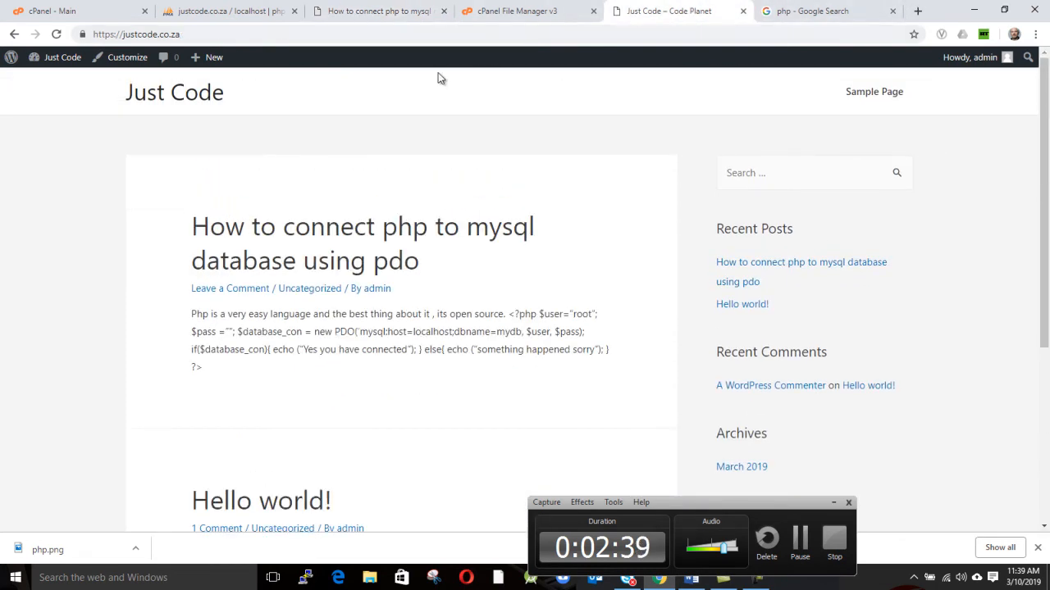
{"action": "left_click", "coordinate": [194, 33]}
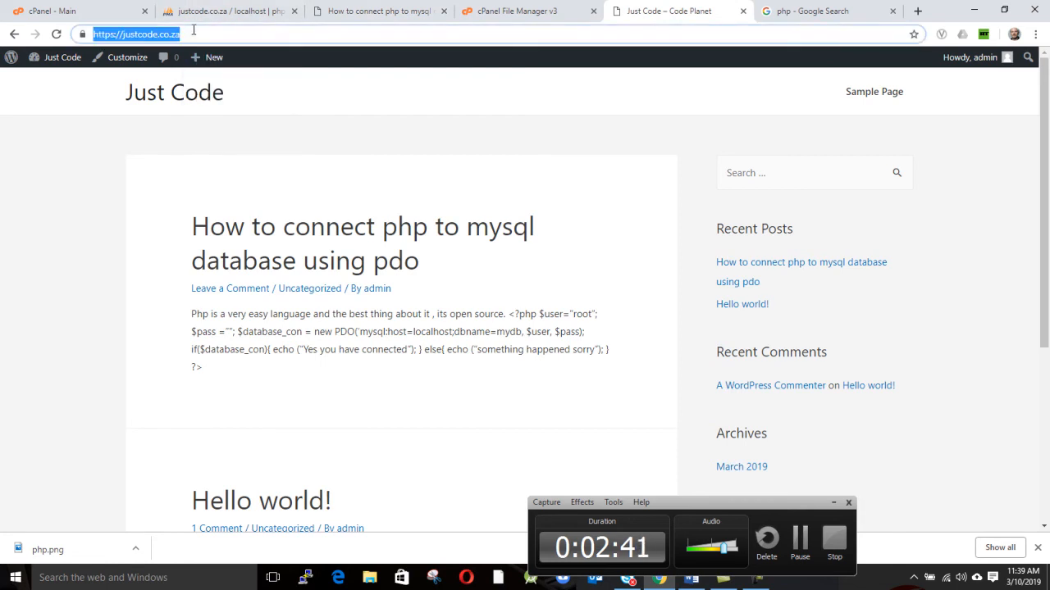
{"action": "key", "text": "Return"}
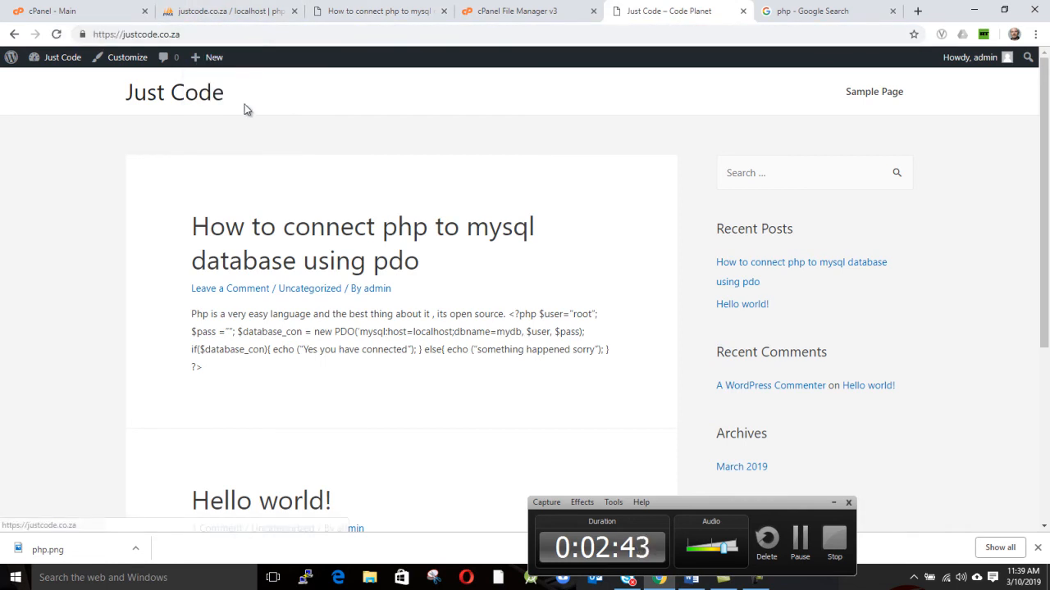
{"action": "scroll", "coordinate": [393, 236], "scroll_direction": "down", "scroll_amount": 4}
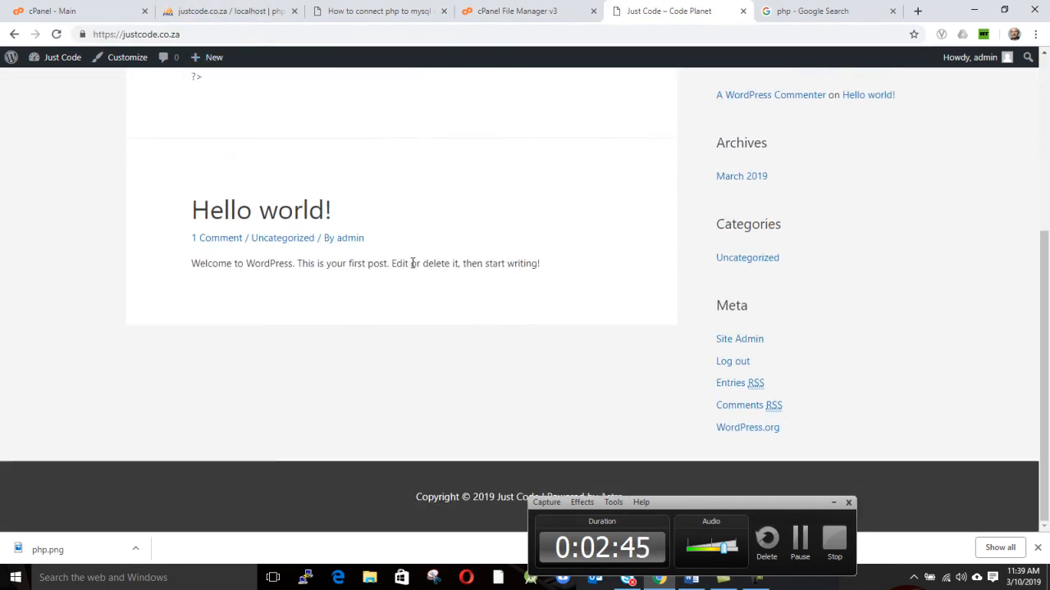
{"action": "scroll", "coordinate": [872, 344], "scroll_direction": "up", "scroll_amount": 3}
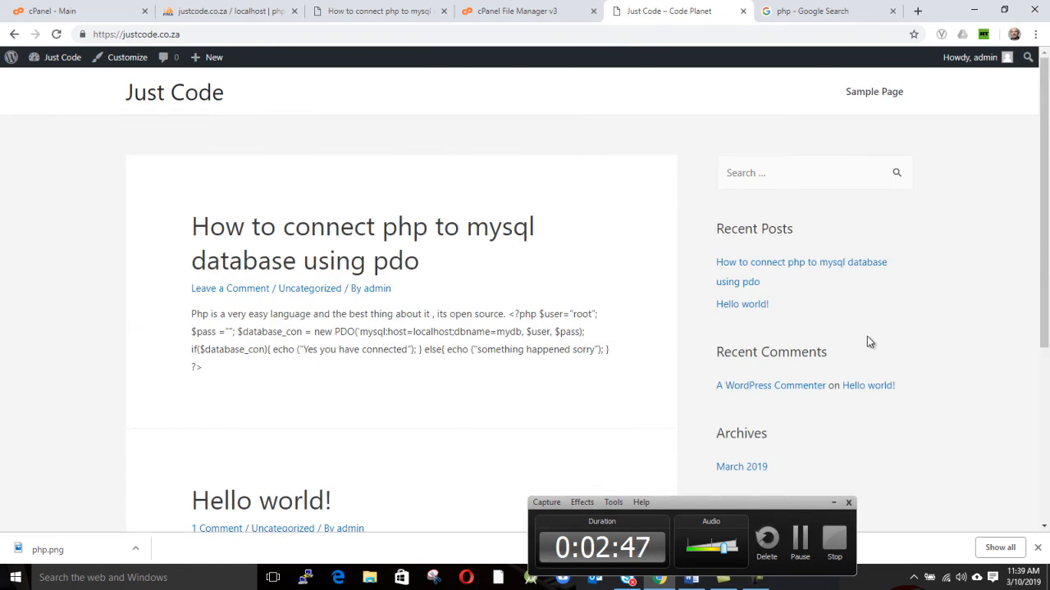
From the admin posts list, quick-edit the PHP-to-MySQL post to use the php category instead of Uncategorized, and save the change.
{"action": "left_click", "coordinate": [514, 12]}
{"action": "left_click", "coordinate": [369, 10]}
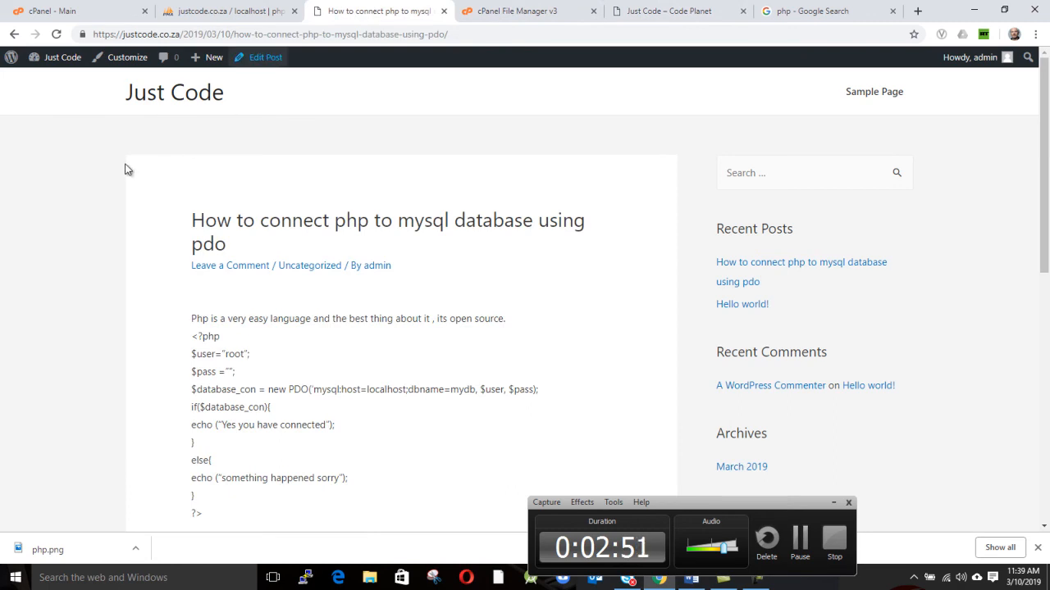
{"action": "mouse_move", "coordinate": [61, 64]}
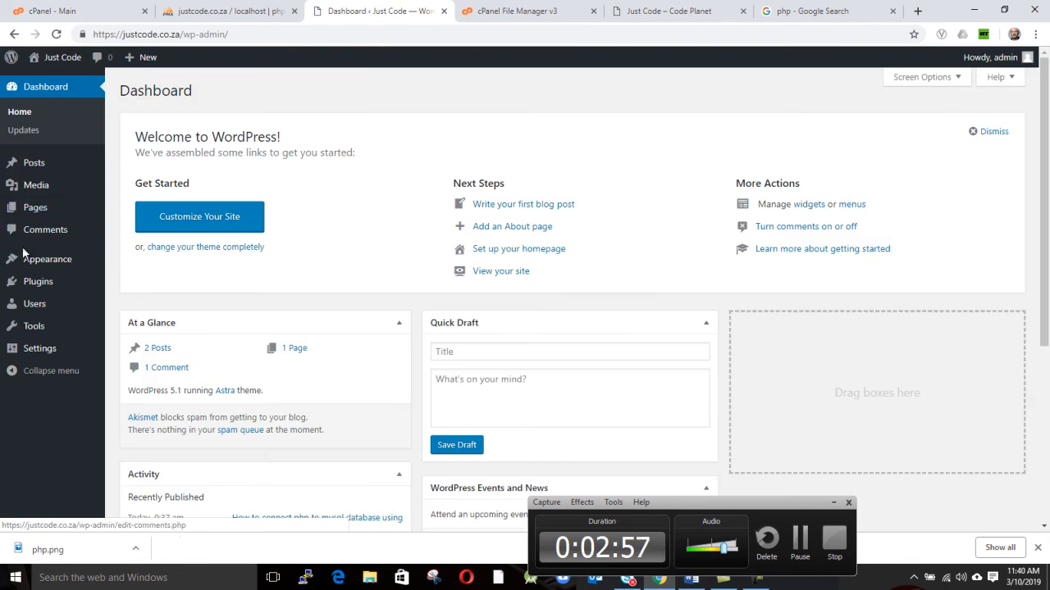
{"action": "left_click", "coordinate": [27, 167]}
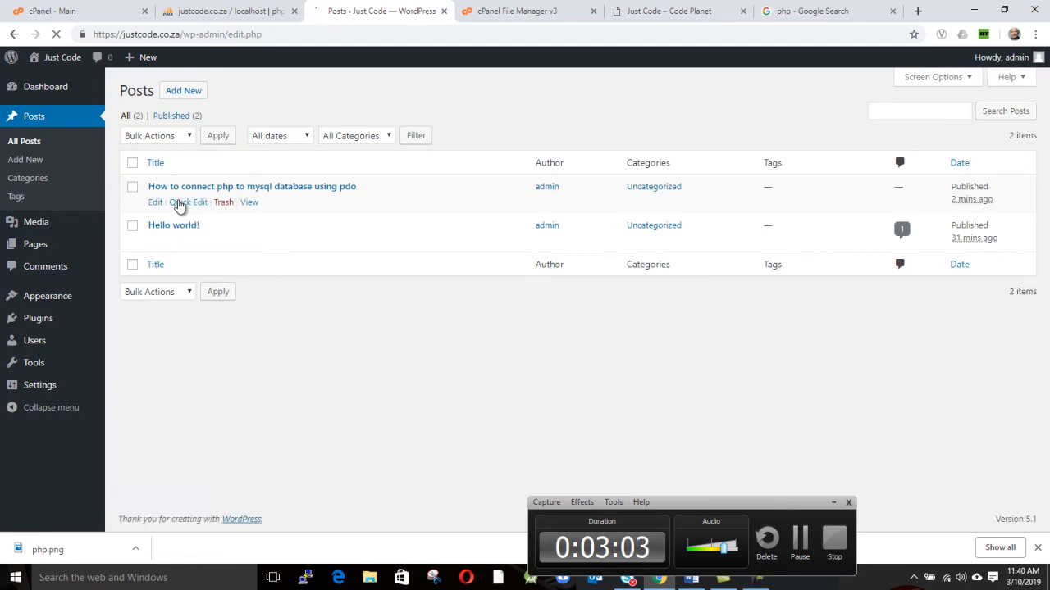
{"action": "left_click", "coordinate": [179, 202]}
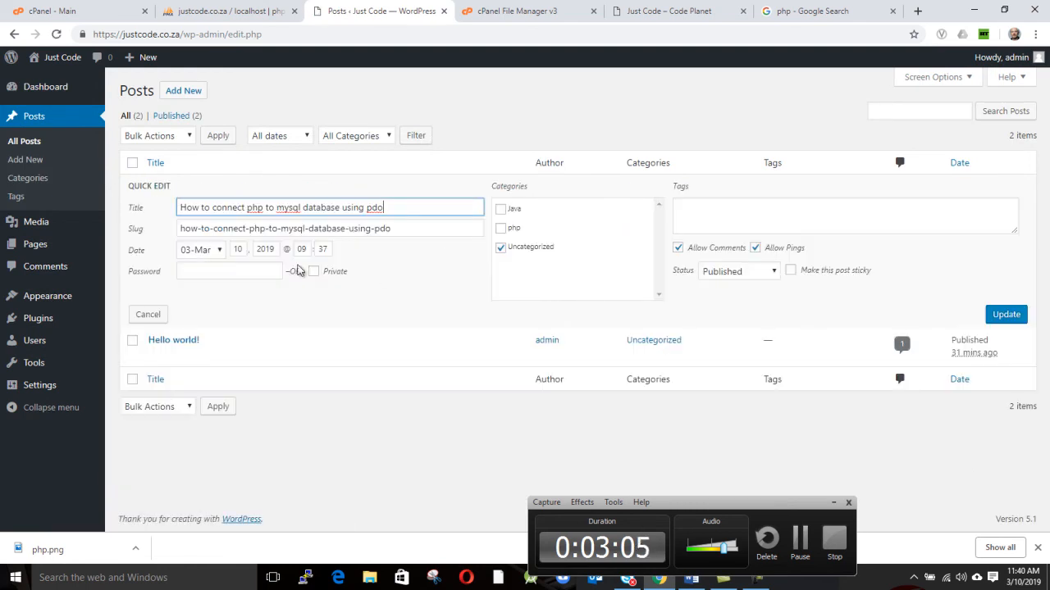
{"action": "left_click", "coordinate": [500, 228]}
{"action": "left_click", "coordinate": [500, 247]}
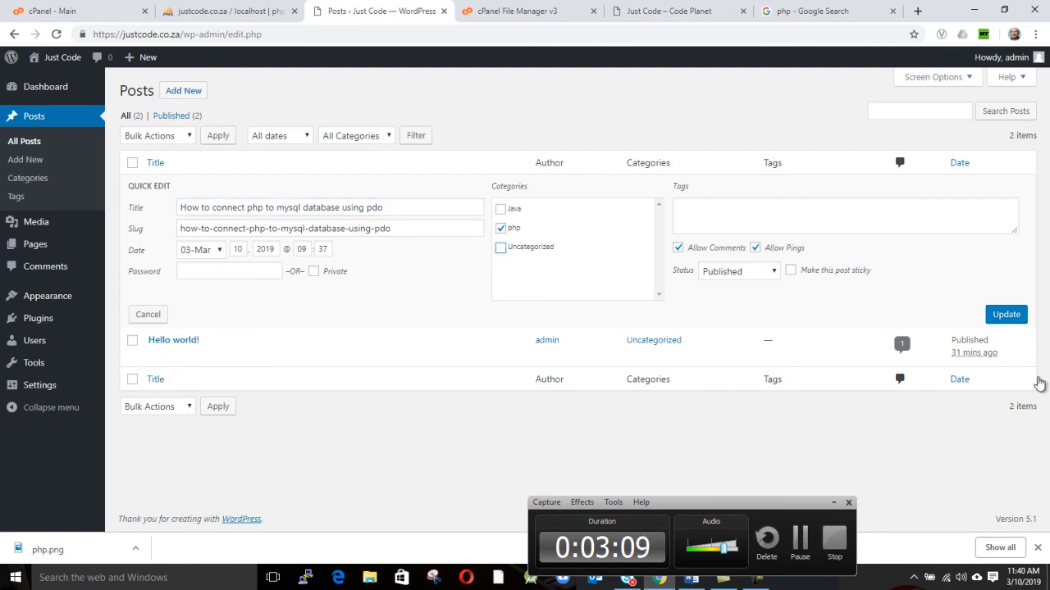
{"action": "left_click", "coordinate": [1010, 318]}
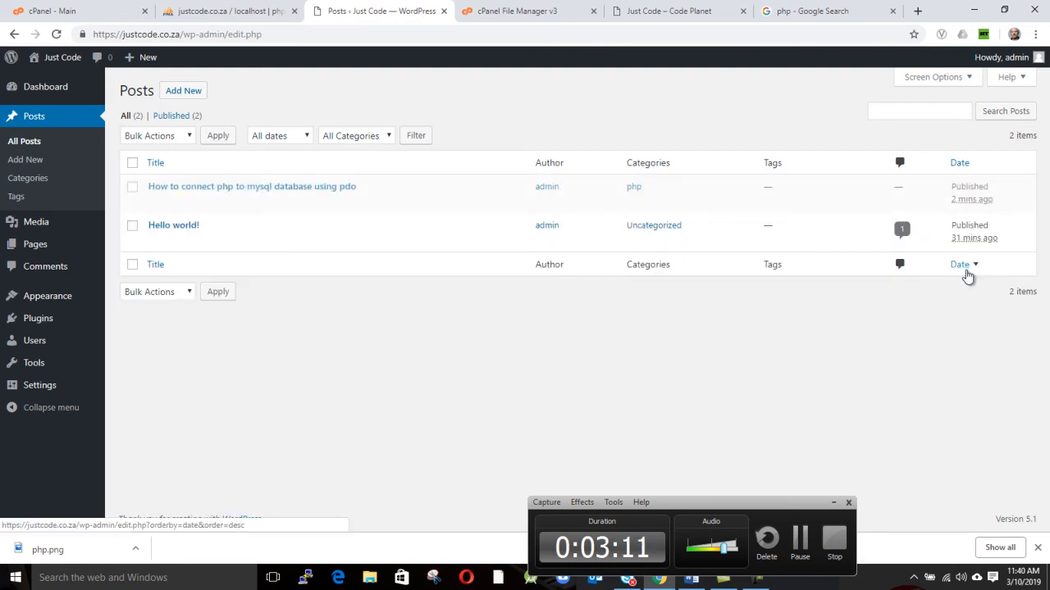
Load justcode.co.za in the tab holding the Google image results and check the post's category on the home page.
{"action": "left_click", "coordinate": [789, 12]}
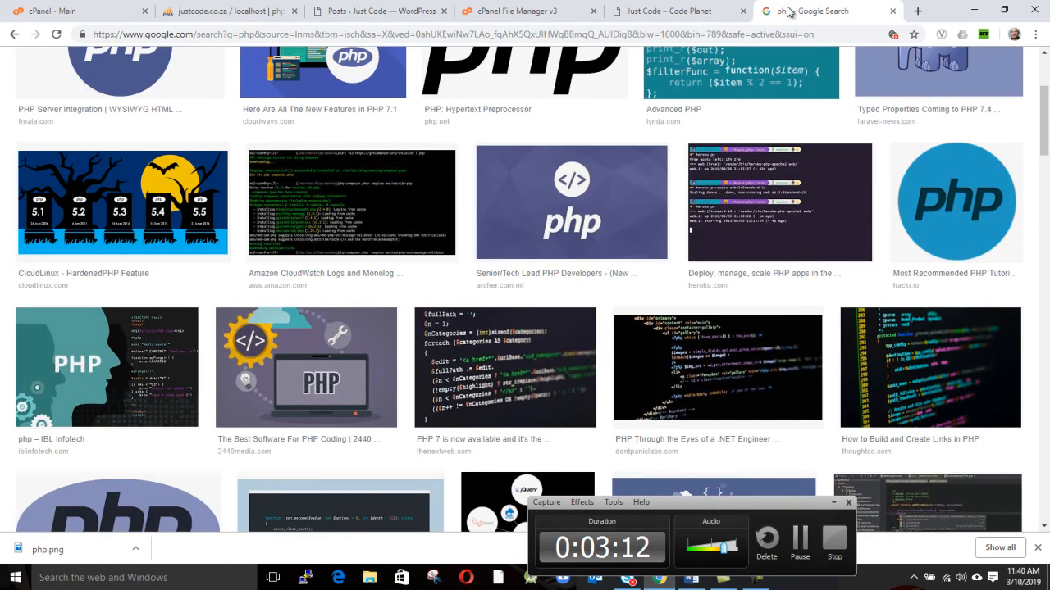
{"action": "left_click", "coordinate": [587, 36]}
{"action": "type", "text": "ju"}
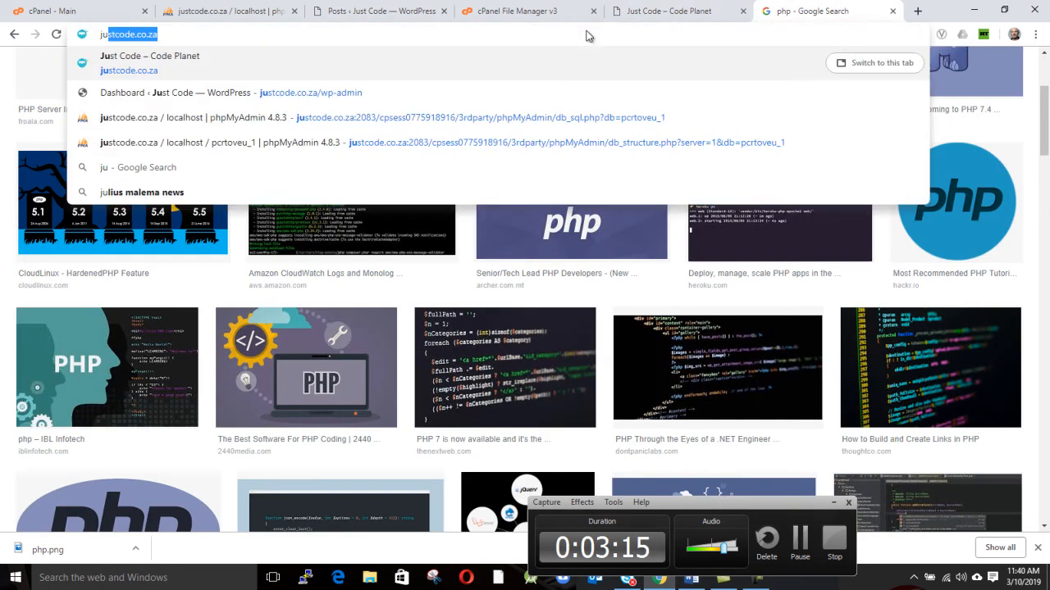
{"action": "key", "text": "Return"}
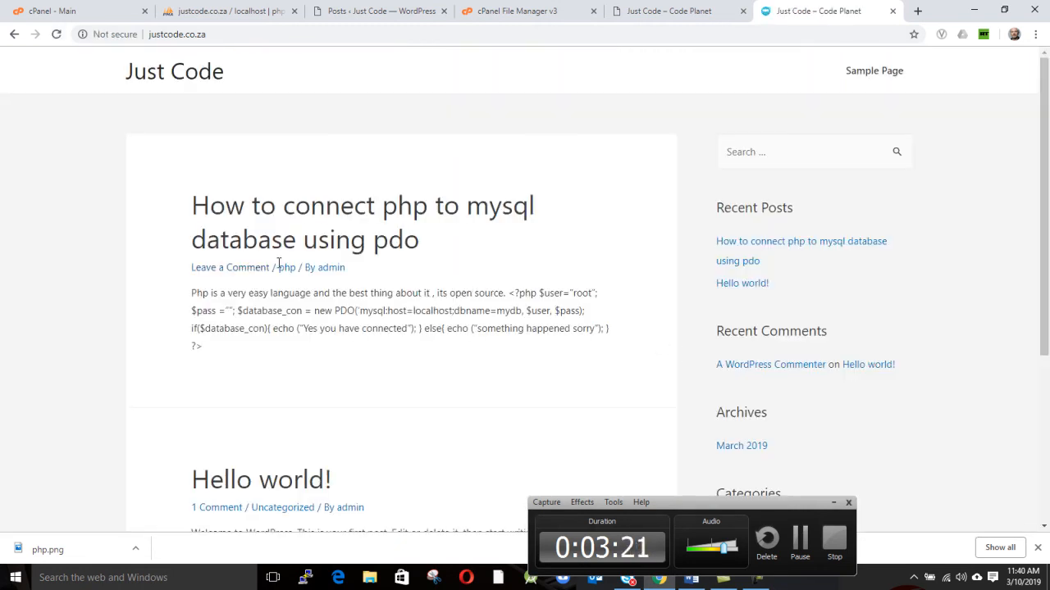
{"action": "left_click", "coordinate": [668, 10]}
Open the PHP-to-MySQL post from the posts list in the full editor and show its document settings.
{"action": "left_click", "coordinate": [377, 11]}
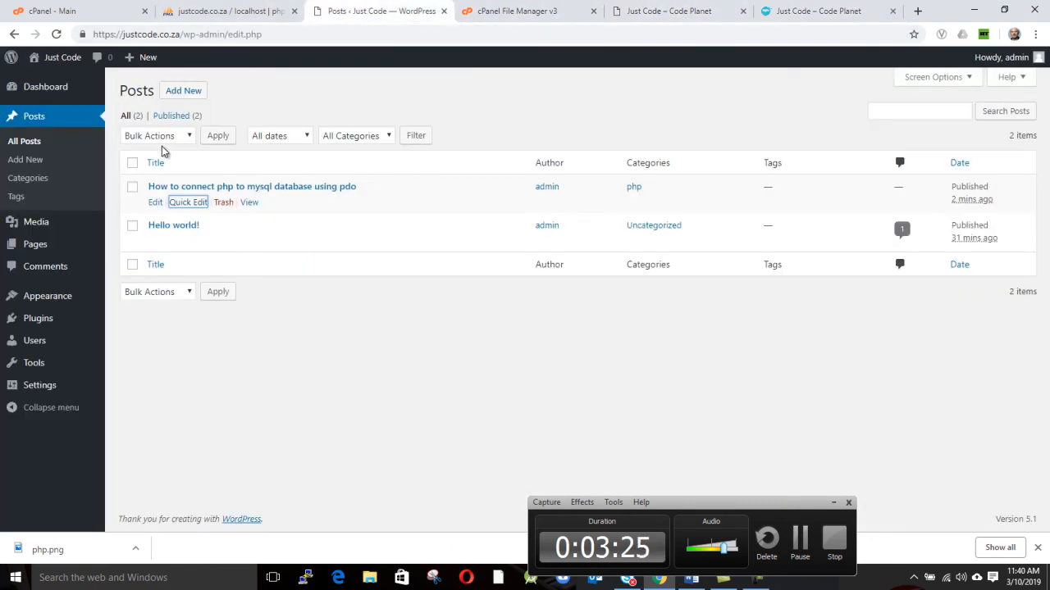
{"action": "left_click", "coordinate": [155, 204]}
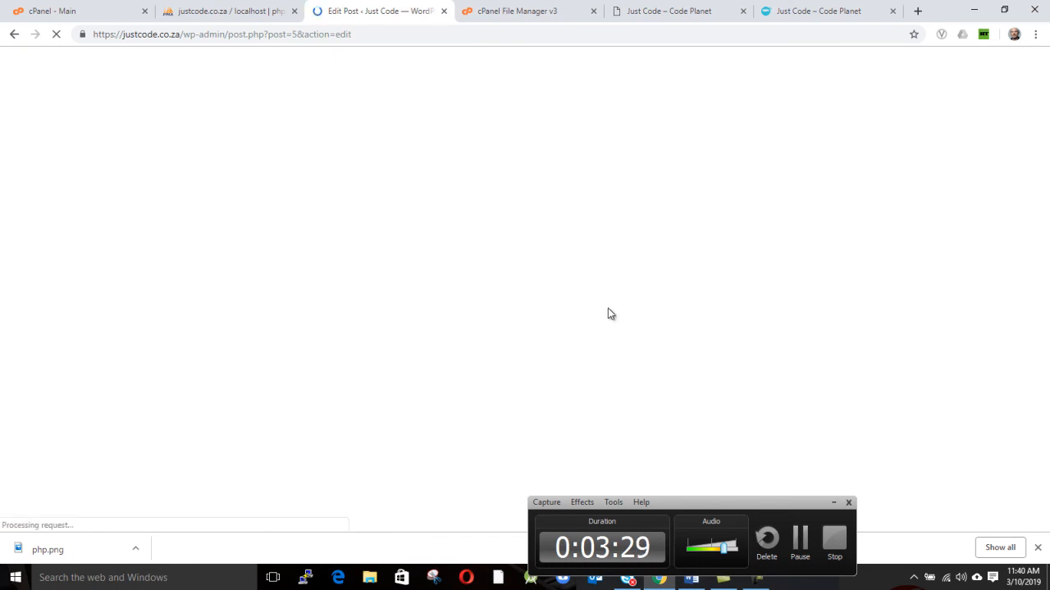
{"action": "scroll", "coordinate": [598, 286], "scroll_direction": "down", "scroll_amount": 1}
{"action": "left_click_drag", "start_coordinate": [779, 506], "coordinate": [1020, 510]}
{"action": "scroll", "coordinate": [766, 274], "scroll_direction": "up", "scroll_amount": 1}
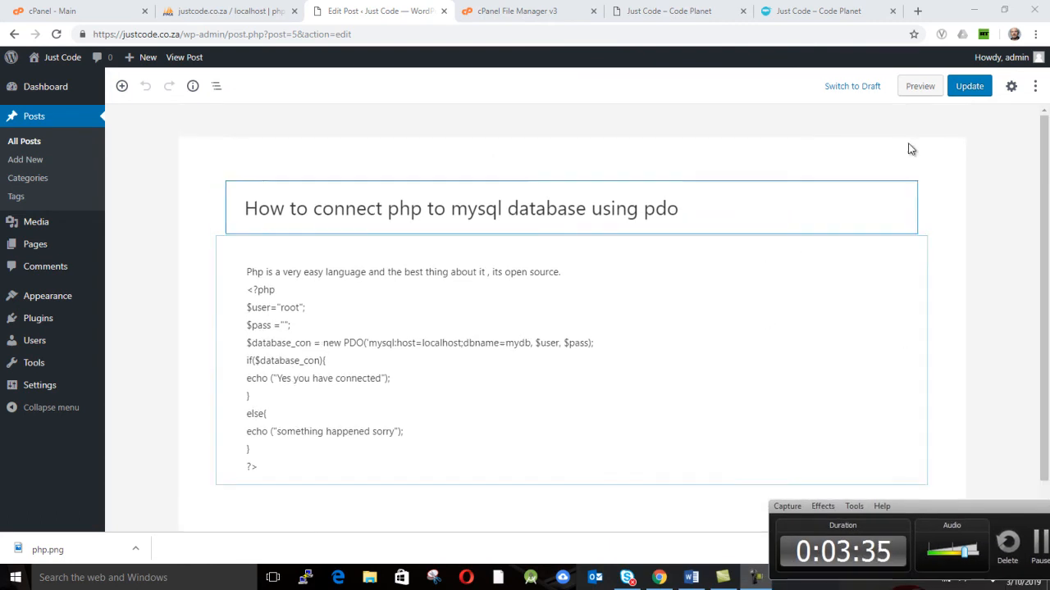
{"action": "left_click", "coordinate": [1011, 87]}
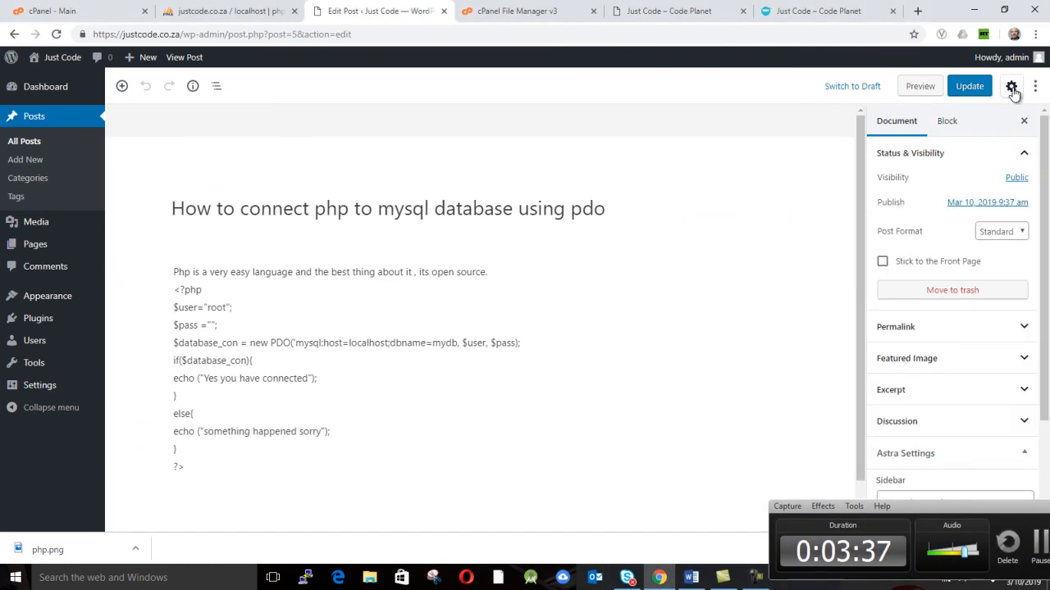
Look through the post's document settings, content structure information and block navigation for a place to add an image.
{"action": "scroll", "coordinate": [971, 301], "scroll_direction": "down", "scroll_amount": 2}
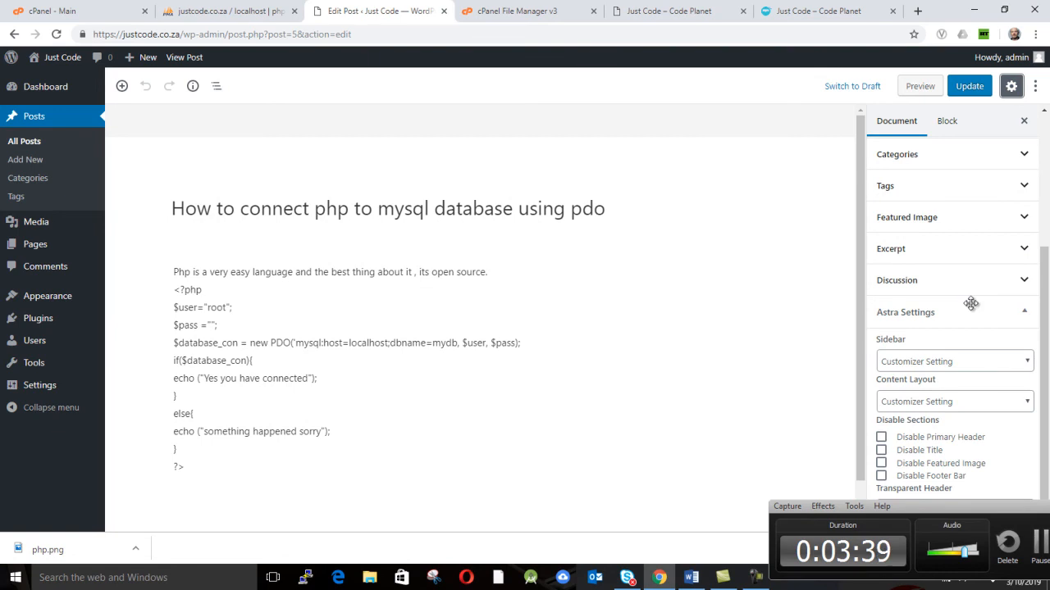
{"action": "scroll", "coordinate": [933, 305], "scroll_direction": "up", "scroll_amount": 3}
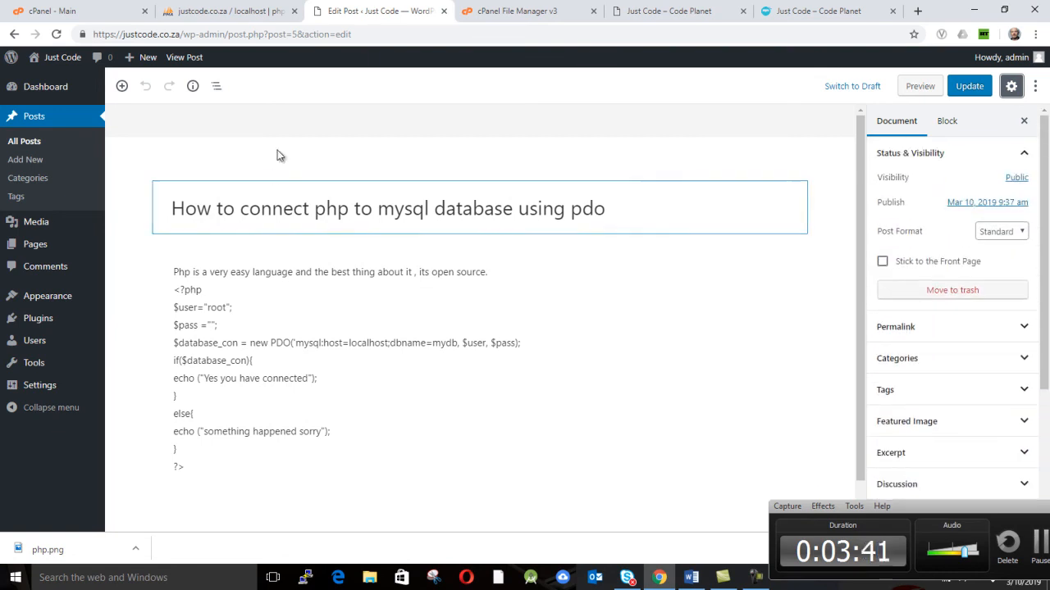
{"action": "left_click", "coordinate": [213, 90]}
{"action": "left_click", "coordinate": [212, 89]}
{"action": "left_click", "coordinate": [192, 86]}
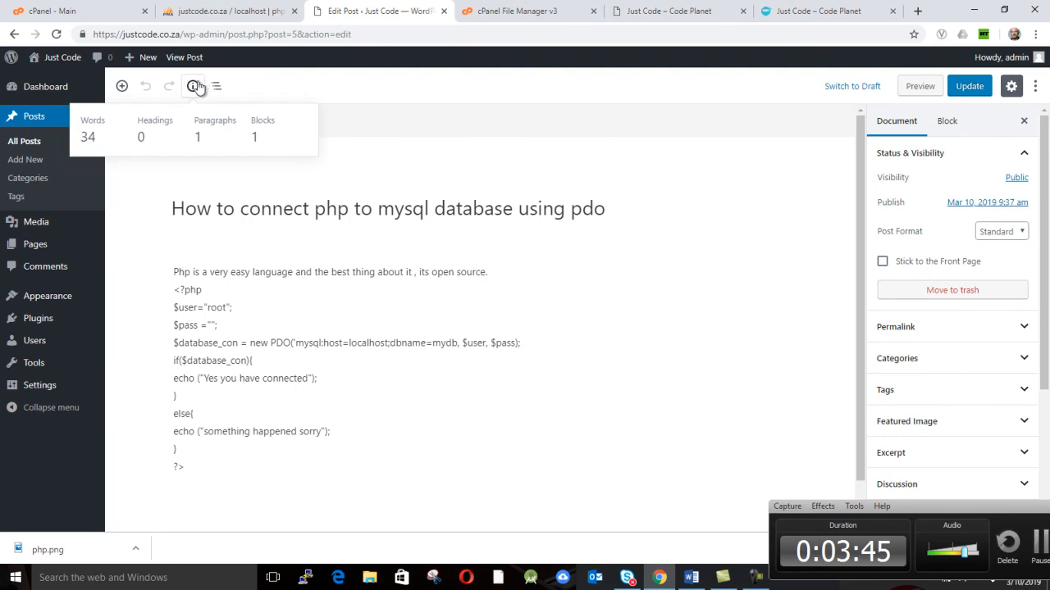
{"action": "left_click", "coordinate": [213, 87]}
{"action": "scroll", "coordinate": [967, 263], "scroll_direction": "down", "scroll_amount": 2}
{"action": "scroll", "coordinate": [967, 262], "scroll_direction": "up", "scroll_amount": 2}
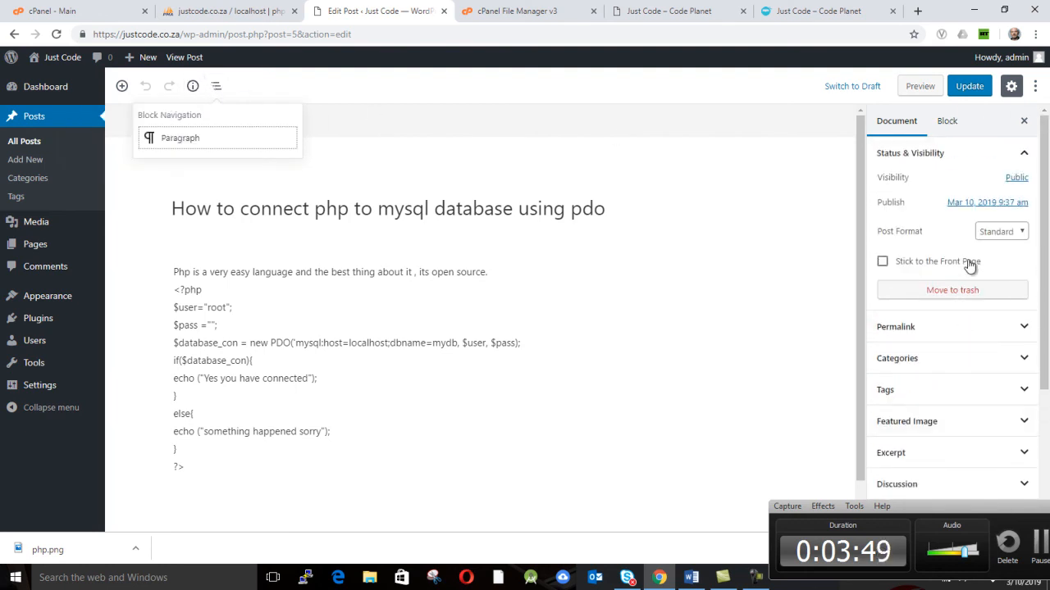
{"action": "left_click", "coordinate": [1022, 156]}
{"action": "scroll", "coordinate": [946, 270], "scroll_direction": "down", "scroll_amount": 2}
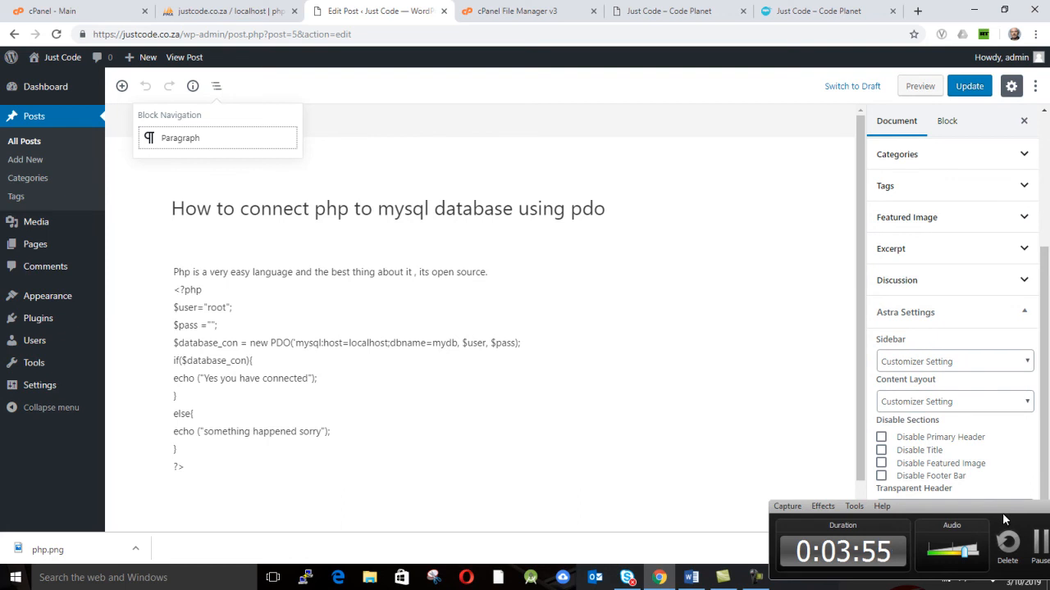
Move the recorder window off the document settings and collapse the Astra Settings section.
{"action": "left_click", "coordinate": [962, 521]}
{"action": "left_click_drag", "start_coordinate": [970, 509], "coordinate": [682, 483]}
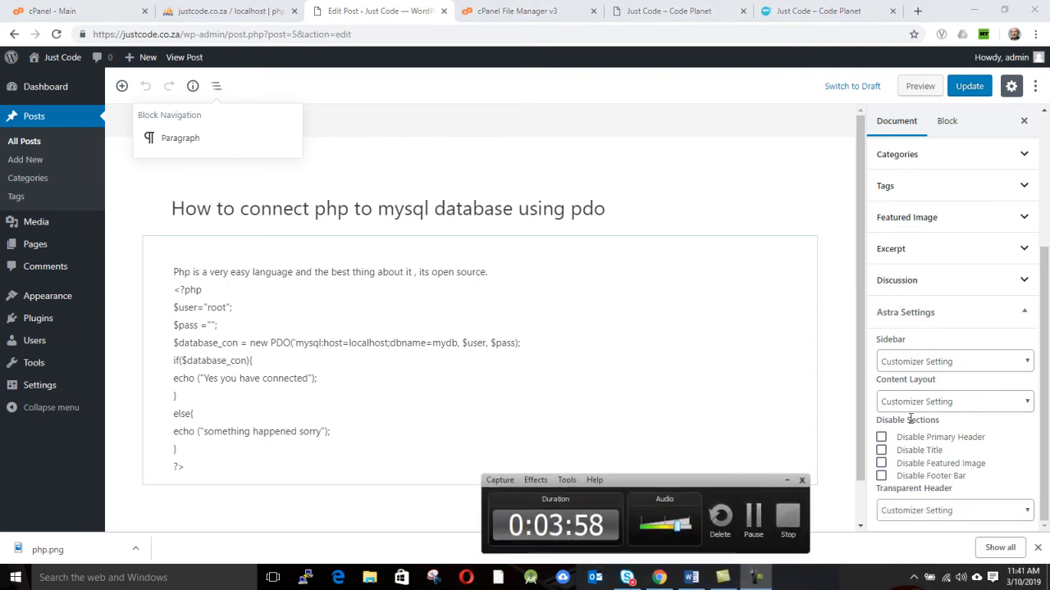
{"action": "left_click", "coordinate": [966, 287]}
{"action": "left_click", "coordinate": [966, 289]}
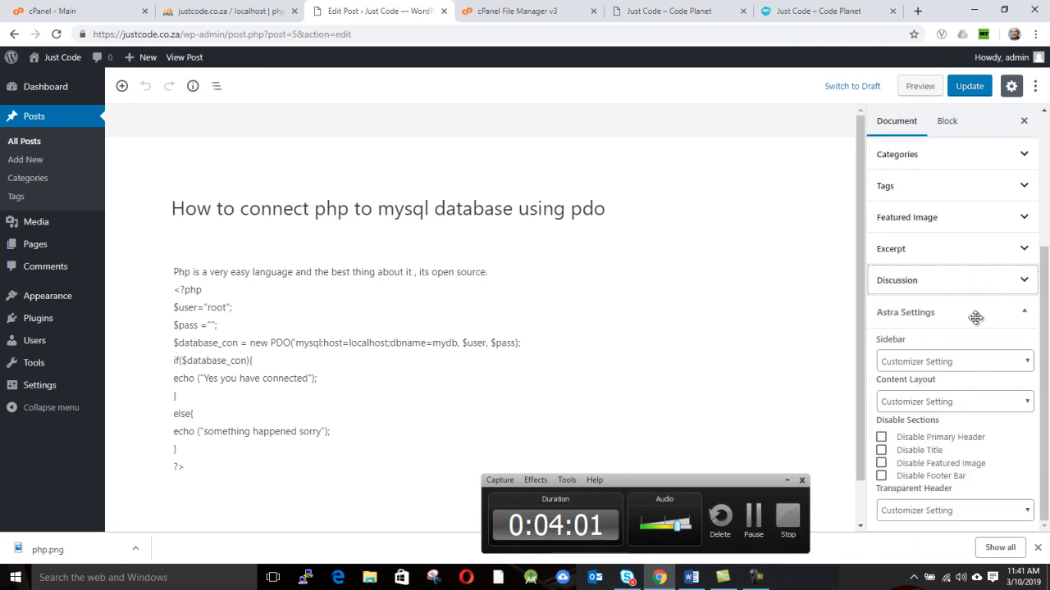
{"action": "left_click", "coordinate": [976, 316]}
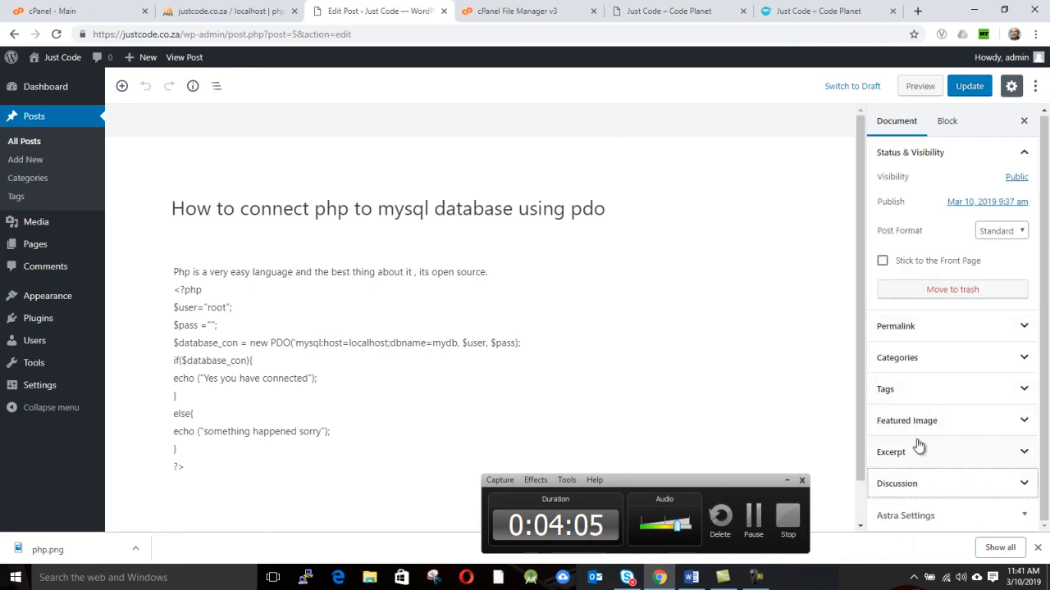
Upload the php image from the Desktop, set it as the post's featured image, and update the post.
{"action": "left_click", "coordinate": [949, 426]}
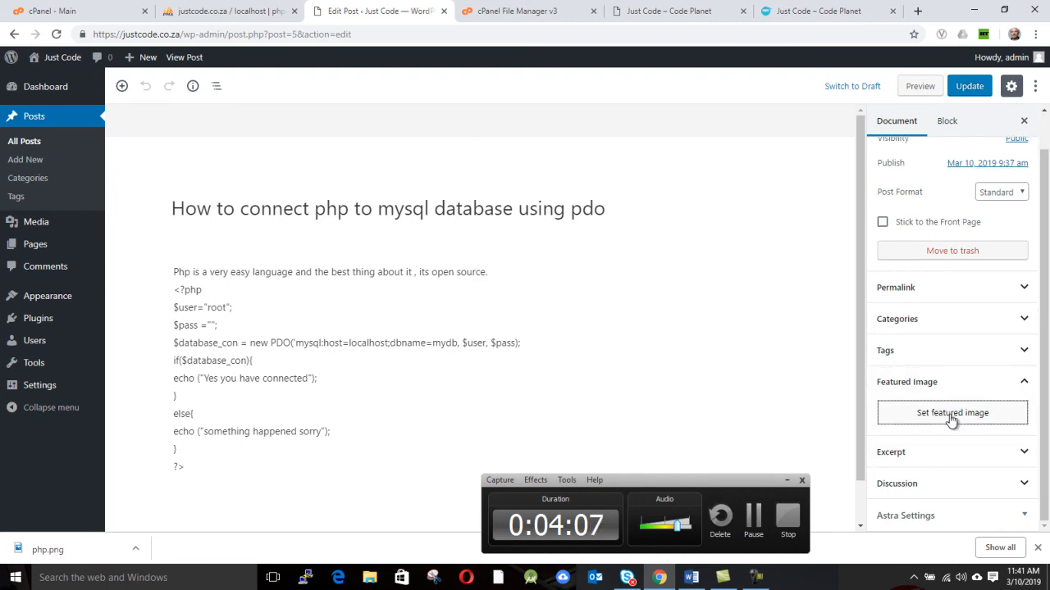
{"action": "left_click", "coordinate": [950, 419]}
{"action": "left_click", "coordinate": [555, 303]}
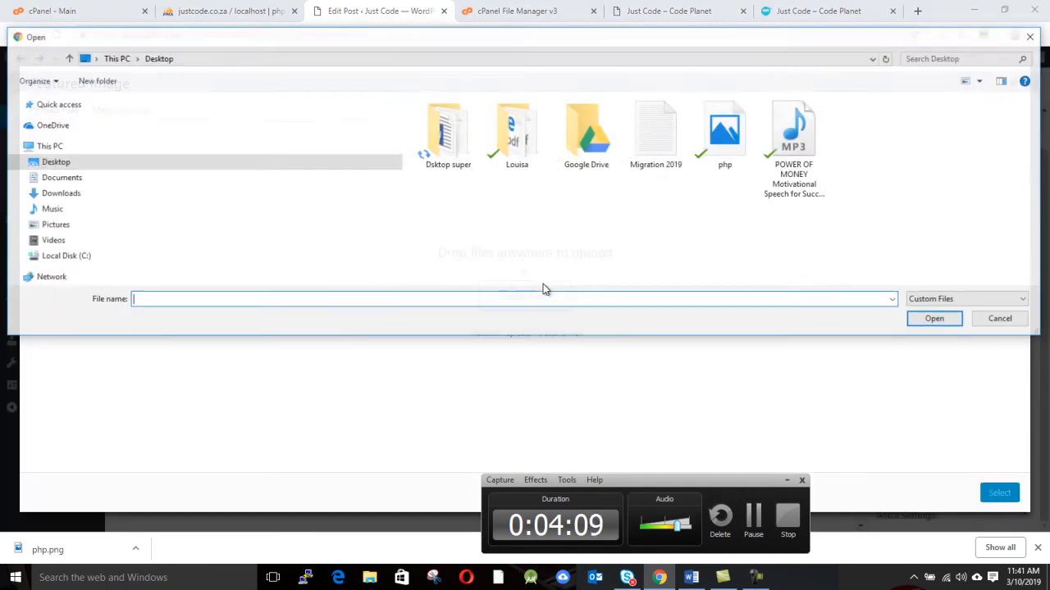
{"action": "left_click", "coordinate": [753, 116]}
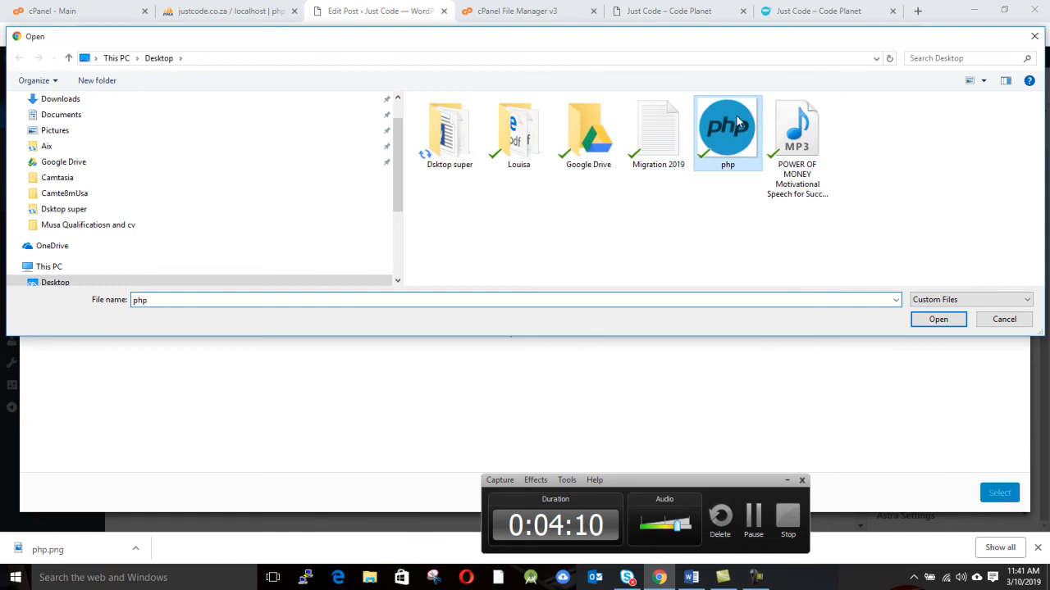
{"action": "left_click", "coordinate": [932, 319]}
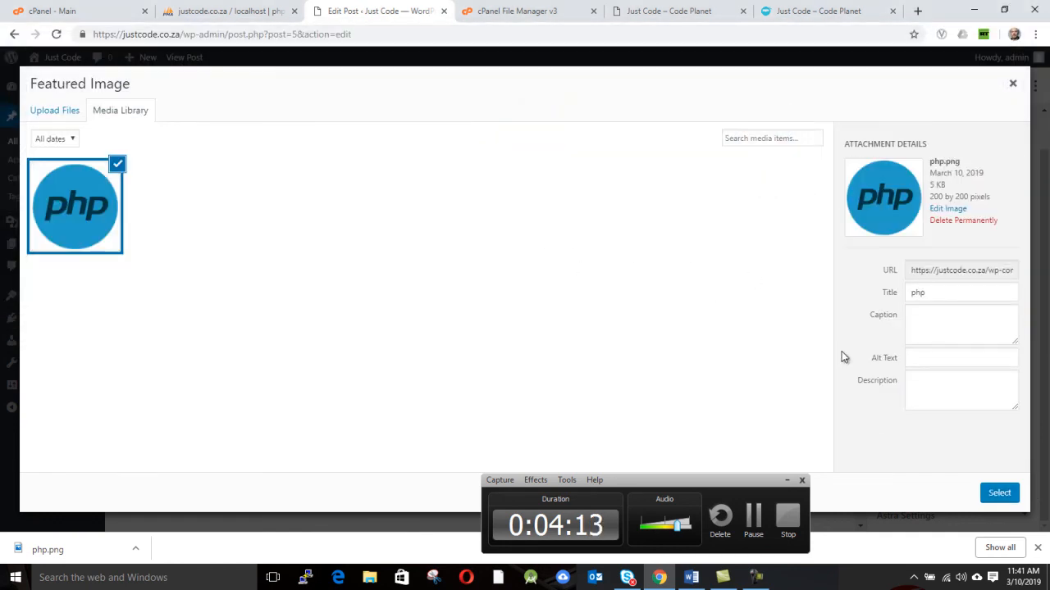
{"action": "left_click", "coordinate": [999, 493]}
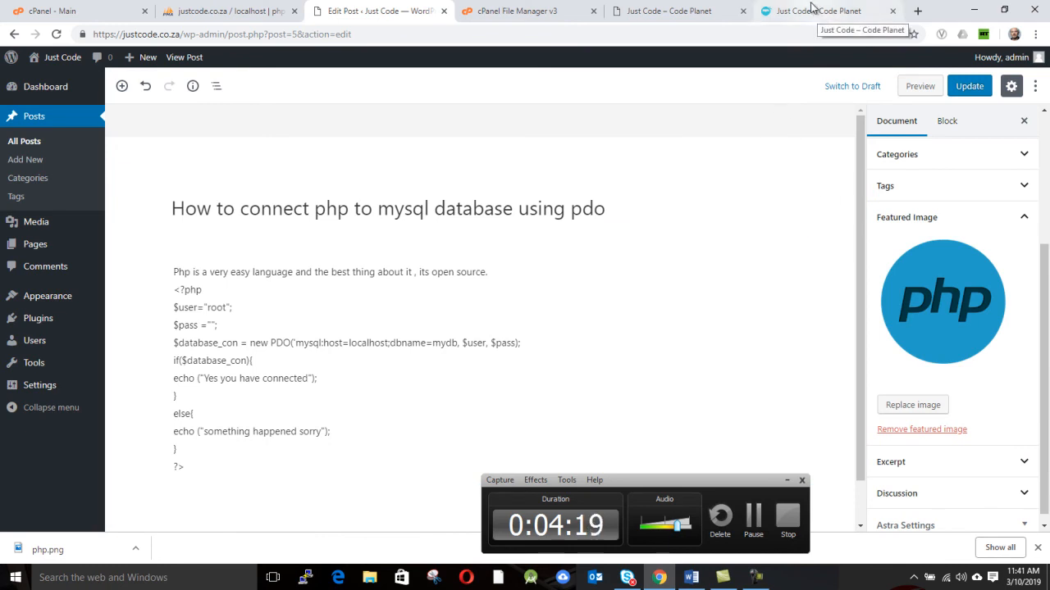
{"action": "left_click", "coordinate": [964, 90]}
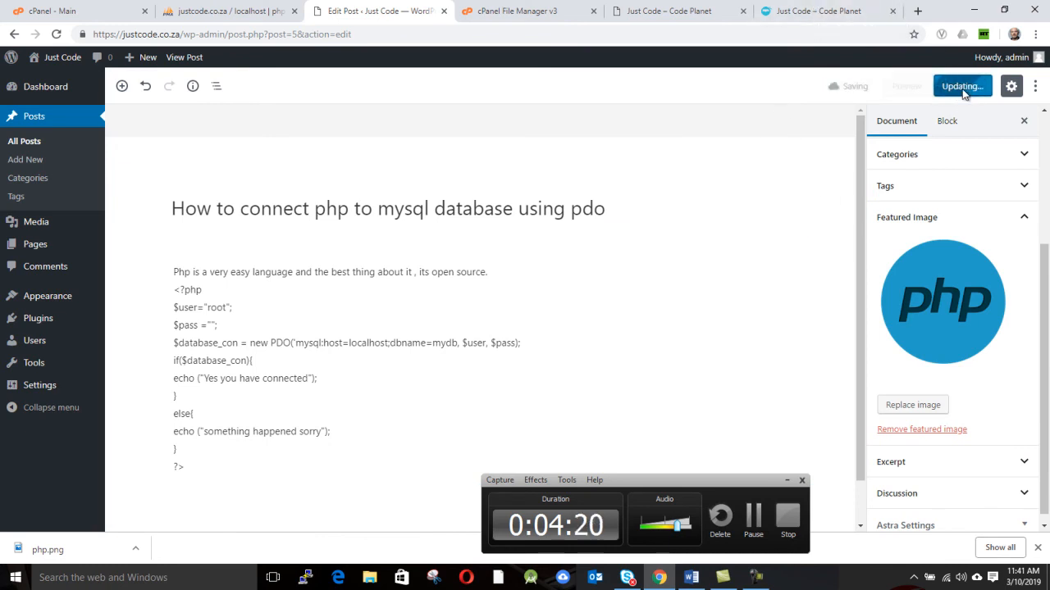
Reload the justcode.co.za home page to check how the post's featured image is displayed.
{"action": "left_click", "coordinate": [793, 13]}
{"action": "left_click", "coordinate": [235, 31]}
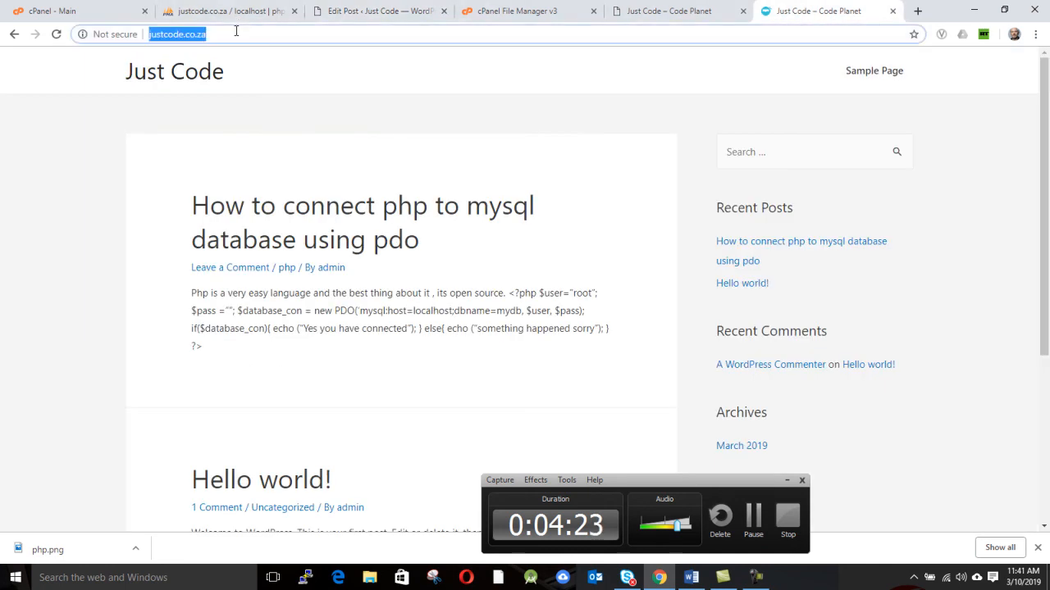